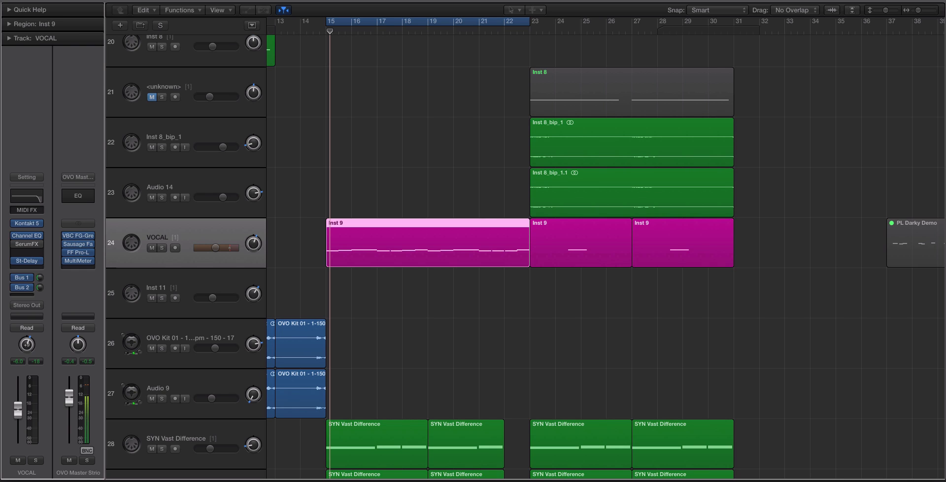
Step: Bypass the Bus 1 and Bus 2 sends on the VOCAL track and solo its Inst 9 region starting at bar 15
{"action": "left_click", "coordinate": [14, 278]}
{"action": "left_click", "coordinate": [14, 287]}
{"action": "left_click", "coordinate": [324, 206]}
{"action": "left_click", "coordinate": [344, 227]}
{"action": "key", "text": "ctrl+s"}
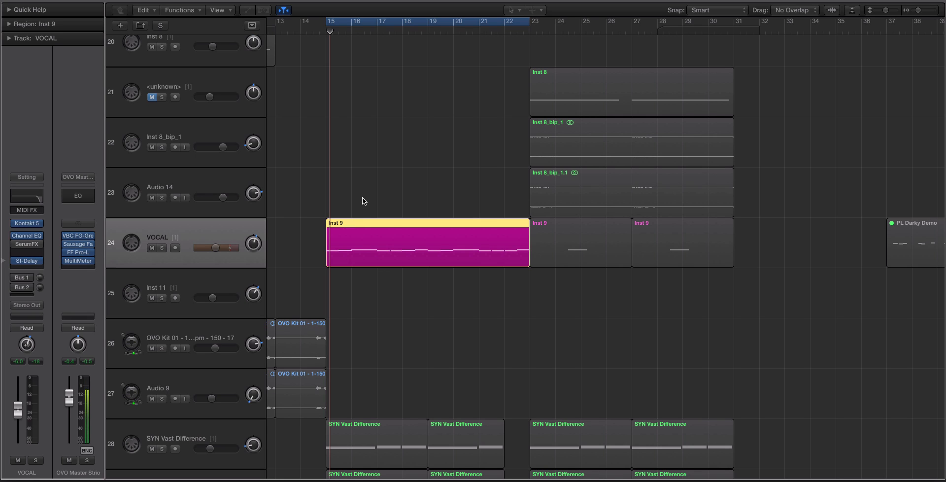
Step: Unsolo the region, play the loop in the full mix, and raise the VOCAL track's volume to about -4.8 dB
{"action": "key", "text": "ctrl+s"}
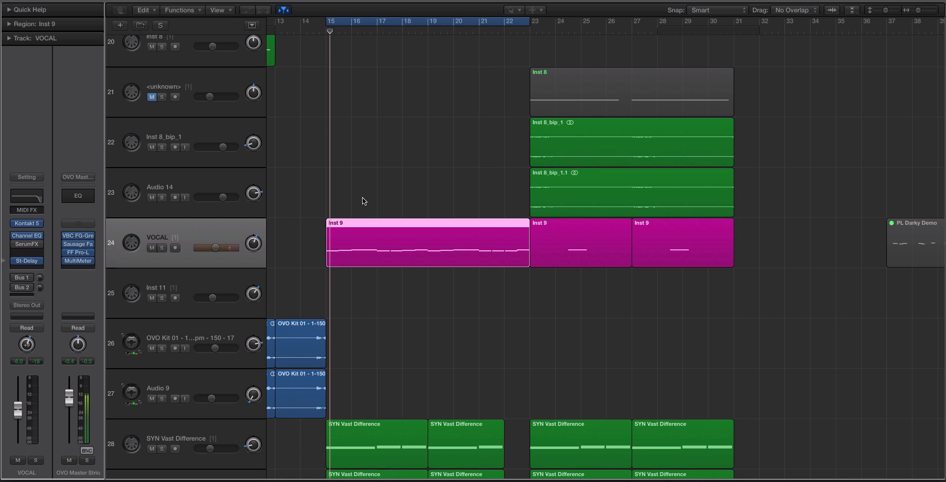
{"action": "key", "text": "space"}
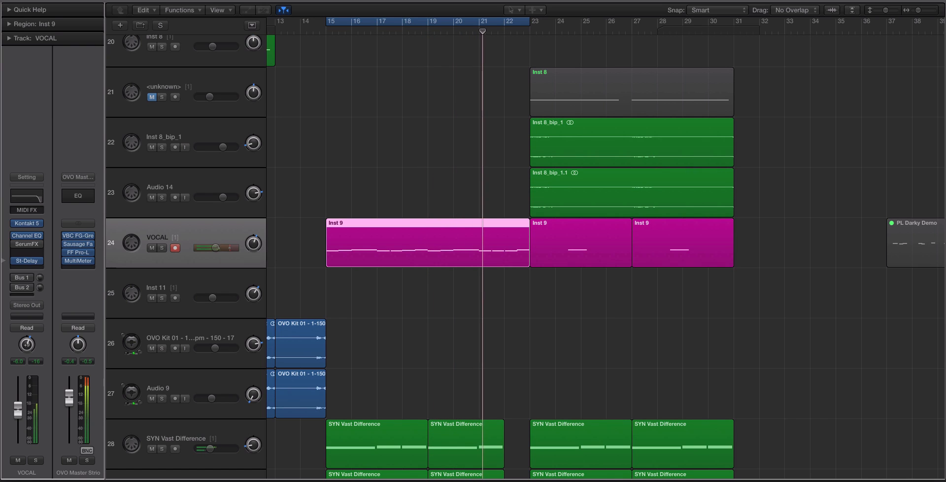
{"action": "left_click_drag", "start_coordinate": [217, 245], "coordinate": [225, 250]}
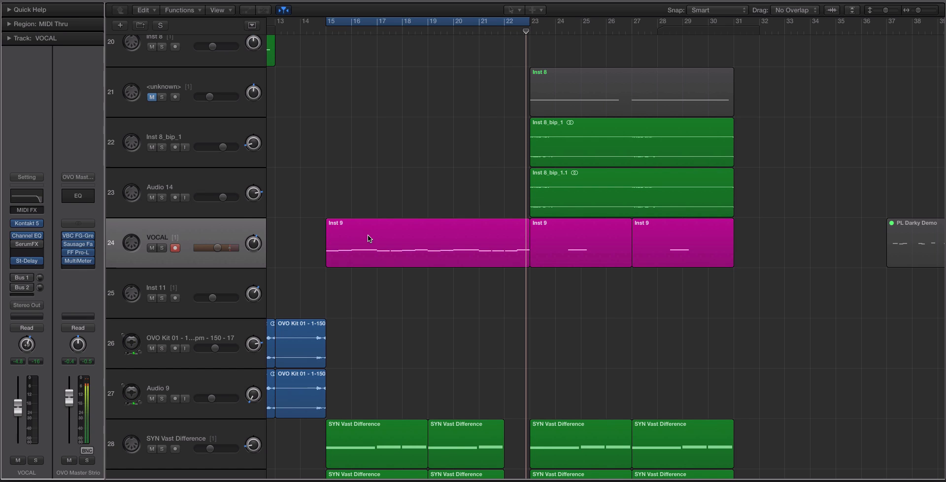
Step: Re-enable the VOCAL track's Bus 1 send and bypass the existing Channel EQ on the Aux 1 channel
{"action": "left_click", "coordinate": [14, 278]}
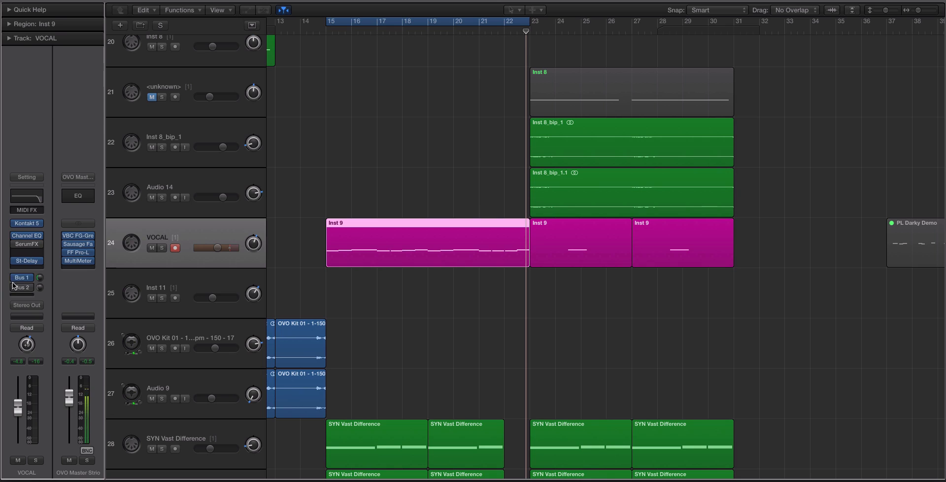
{"action": "left_click", "coordinate": [15, 288]}
{"action": "left_click", "coordinate": [20, 278]}
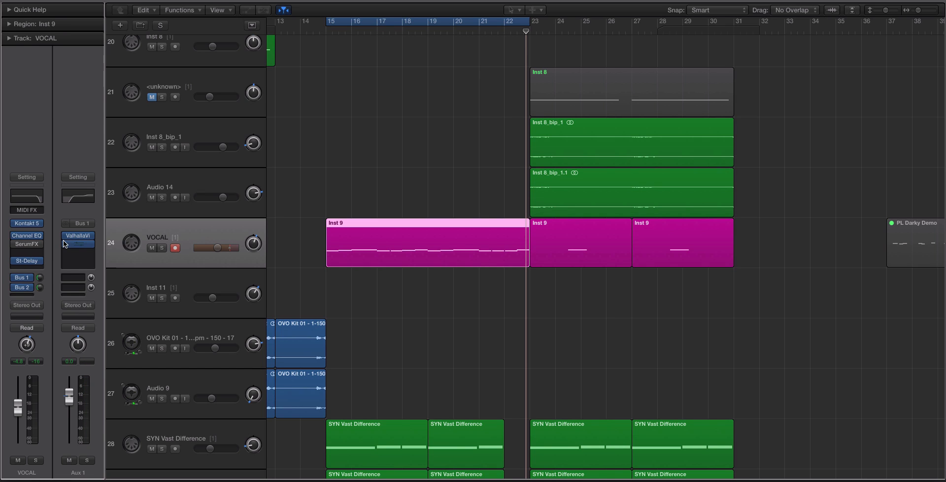
{"action": "left_click_drag", "start_coordinate": [63, 240], "coordinate": [64, 241]}
{"action": "left_click", "coordinate": [29, 288]}
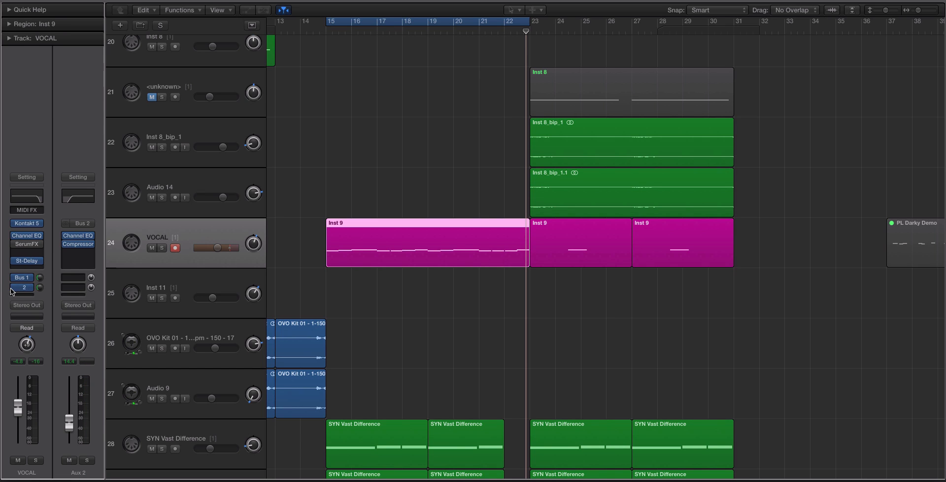
Step: Solo the Inst 9 region at bar 15 on the VOCAL track and play it back
{"action": "left_click", "coordinate": [347, 207]}
{"action": "left_click", "coordinate": [348, 233]}
{"action": "key", "text": "ctrl+s"}
{"action": "key", "text": "ctrl+s"}
{"action": "key", "text": "ctrl+s"}
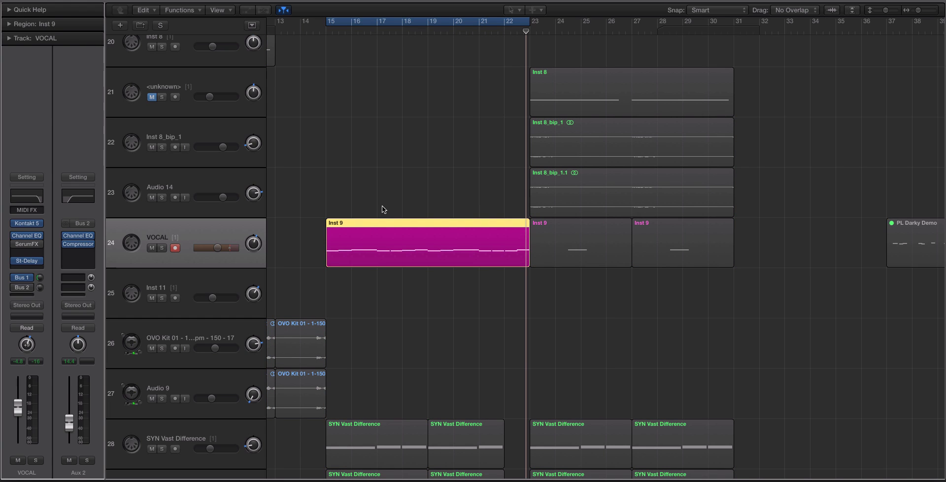
{"action": "key", "text": "shift+space"}
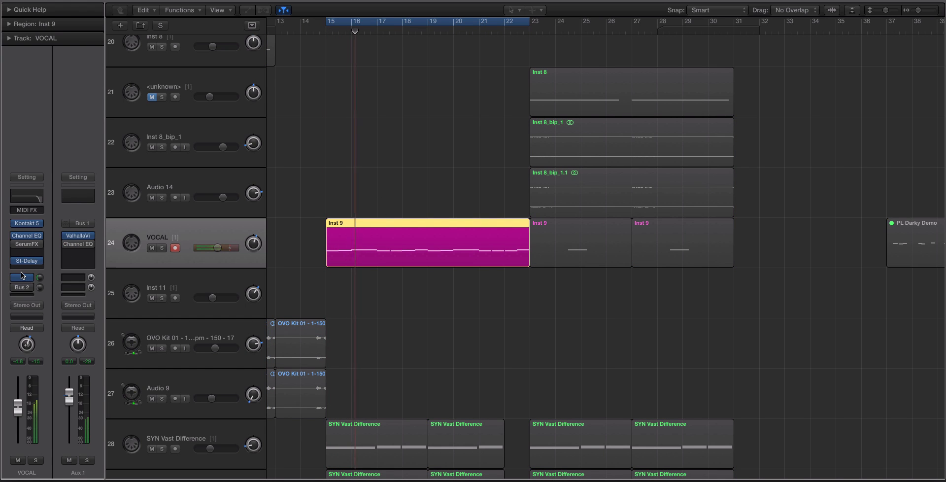
Step: Open the ValhallaVintageVerb plug-in on the Aux 1 channel fed by the VOCAL track's Bus 1 send
{"action": "left_click", "coordinate": [22, 277]}
{"action": "left_click", "coordinate": [78, 235]}
{"action": "left_click_drag", "start_coordinate": [560, 138], "coordinate": [330, 8]}
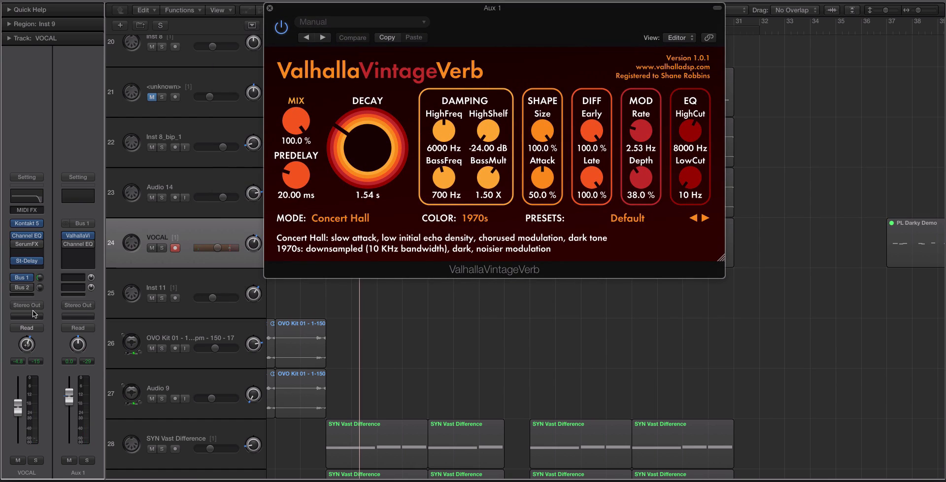
{"action": "left_click", "coordinate": [30, 278]}
{"action": "left_click", "coordinate": [42, 263]}
{"action": "left_click", "coordinate": [42, 277]}
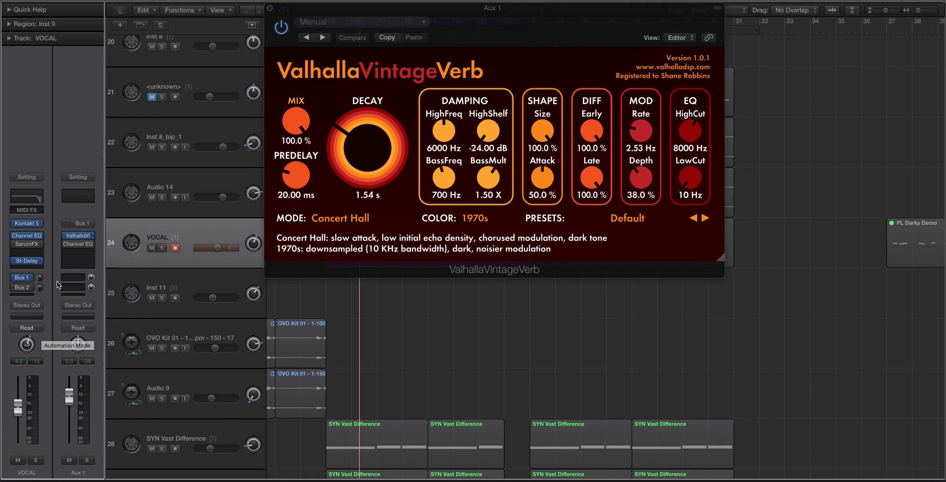
Step: Solo Aux 1 temporarily to hear only the reverb, and set the ValhallaVintageVerb decay to 2.72 s
{"action": "left_click", "coordinate": [86, 460]}
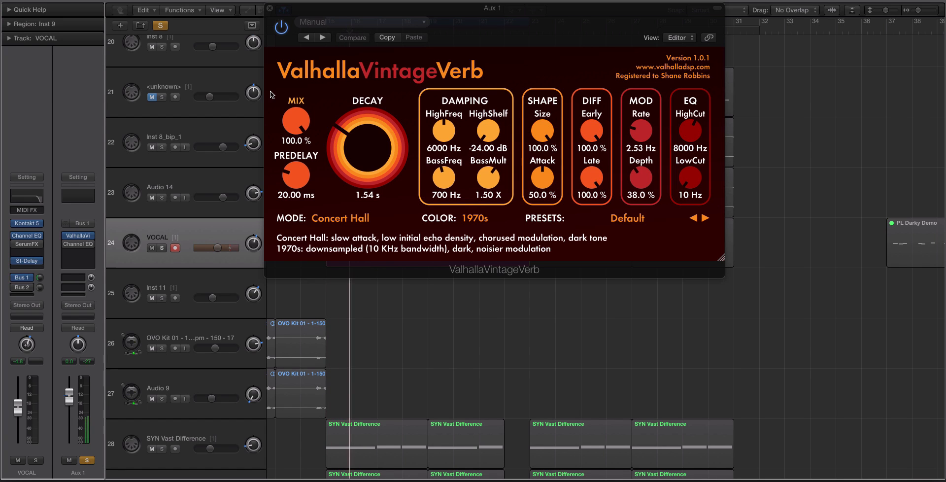
{"action": "left_click_drag", "start_coordinate": [308, 8], "coordinate": [426, 110]}
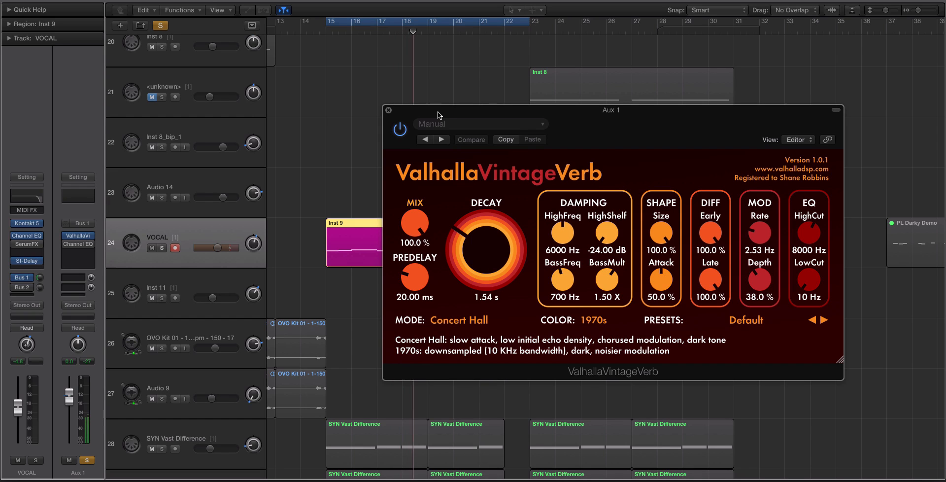
{"action": "mouse_move", "coordinate": [468, 241]}
{"action": "left_mouse_down"}
{"action": "mouse_move", "coordinate": [469, 223]}
{"action": "mouse_move", "coordinate": [469, 235]}
{"action": "left_mouse_up"}
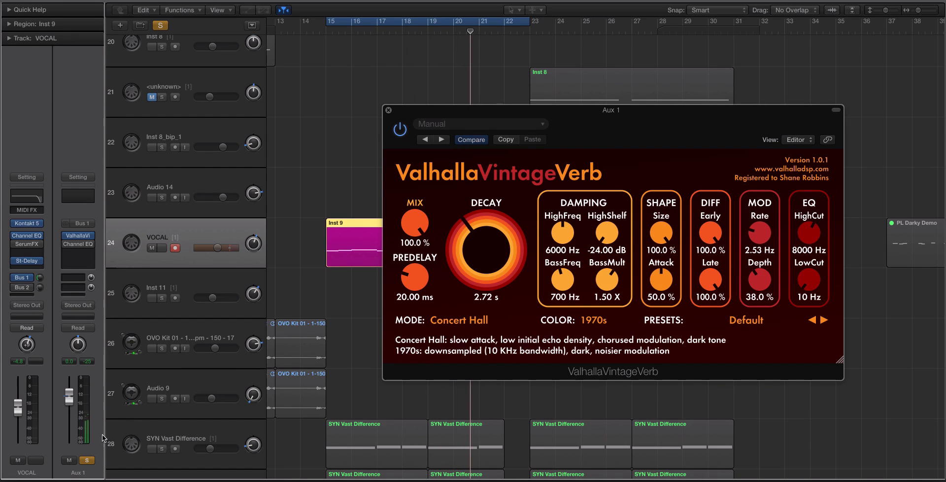
{"action": "left_click", "coordinate": [87, 460]}
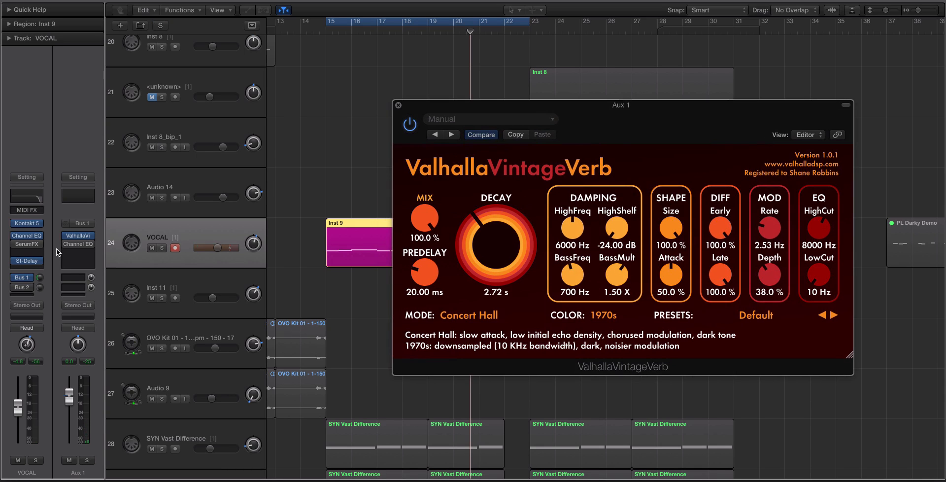
Step: Insert a second Channel EQ after the existing one on Aux 1 and turn on its analyzer
{"action": "left_click", "coordinate": [77, 253]}
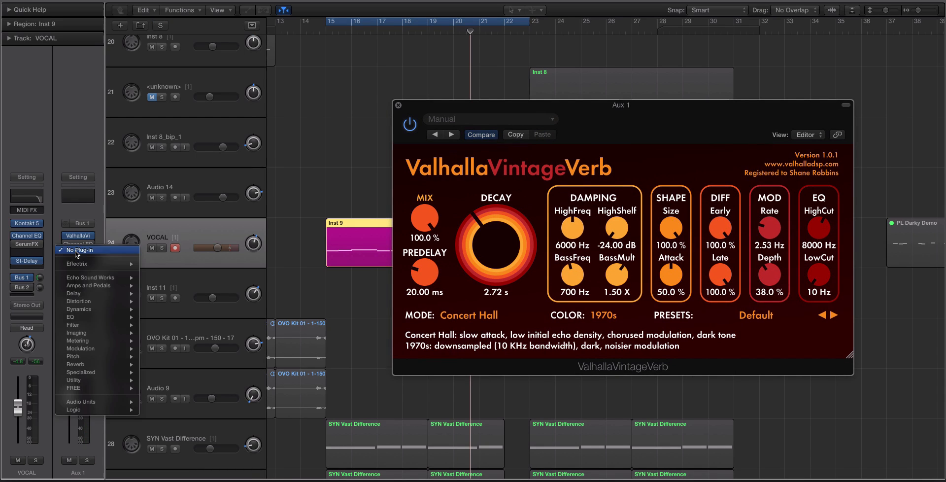
{"action": "mouse_move", "coordinate": [98, 278]}
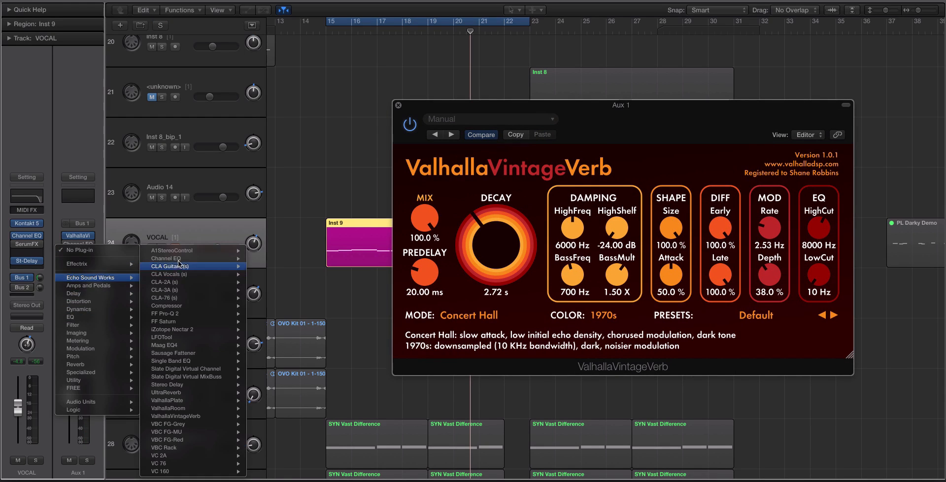
{"action": "left_click", "coordinate": [166, 259]}
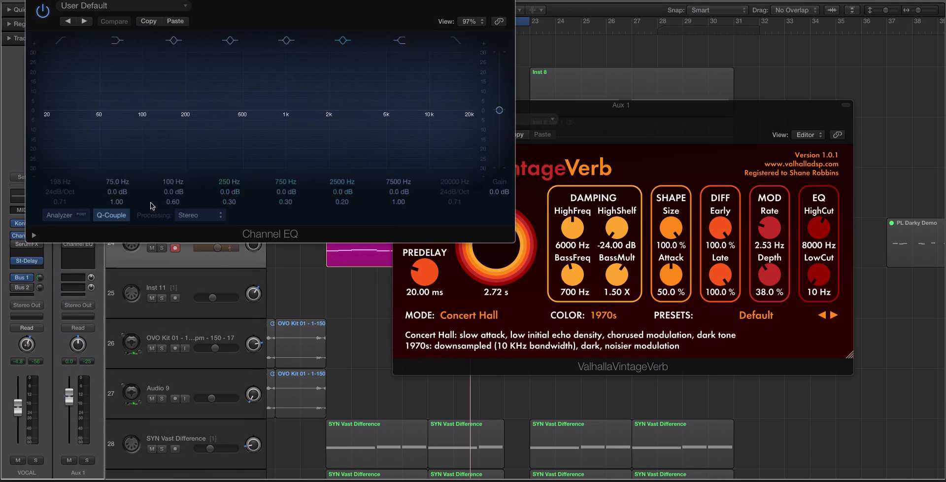
{"action": "left_click", "coordinate": [87, 213]}
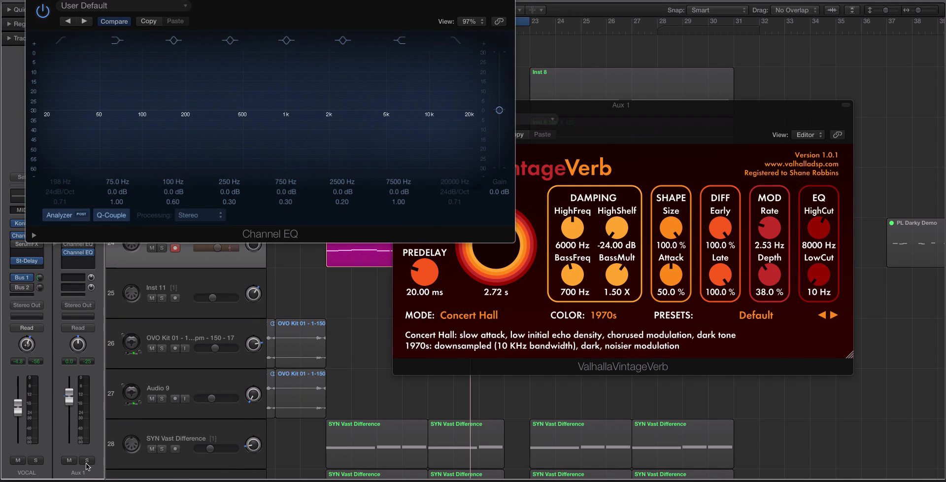
Step: Solo Aux 1 during playback to examine the reverb's spectrum in the Channel EQ analyzer, and close both plug-in windows
{"action": "left_click", "coordinate": [87, 460]}
{"action": "key", "text": "space"}
{"action": "left_click", "coordinate": [64, 212]}
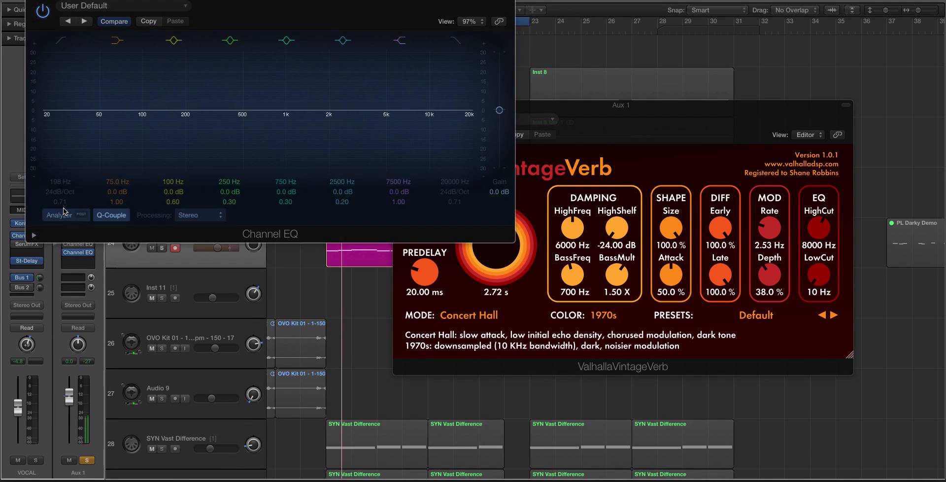
{"action": "left_click", "coordinate": [64, 215]}
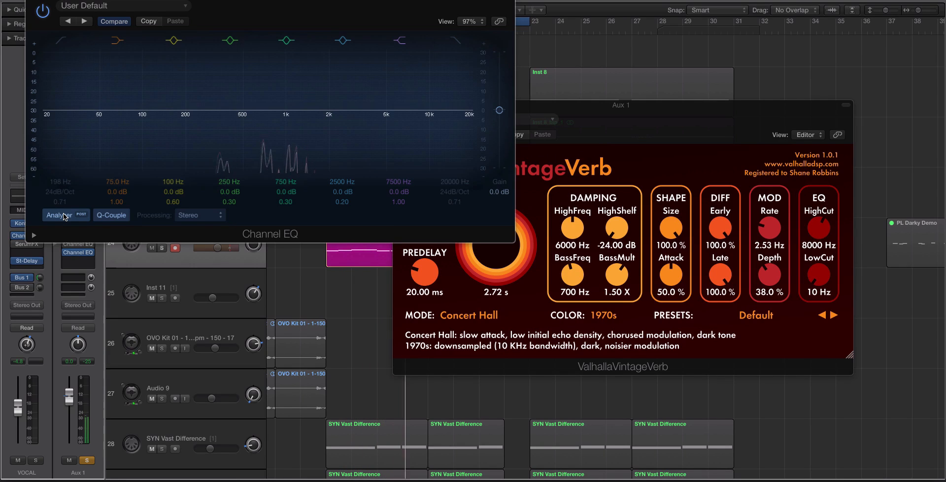
{"action": "left_click", "coordinate": [64, 215]}
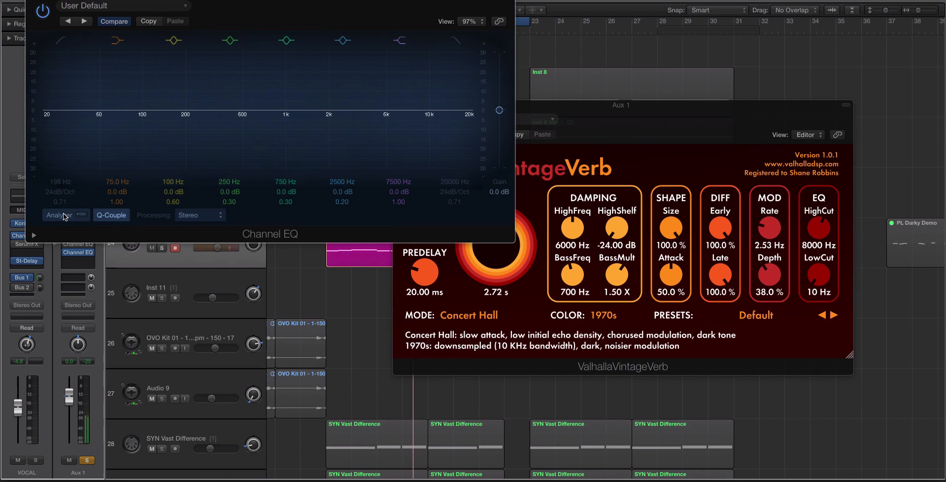
{"action": "left_click", "coordinate": [91, 460]}
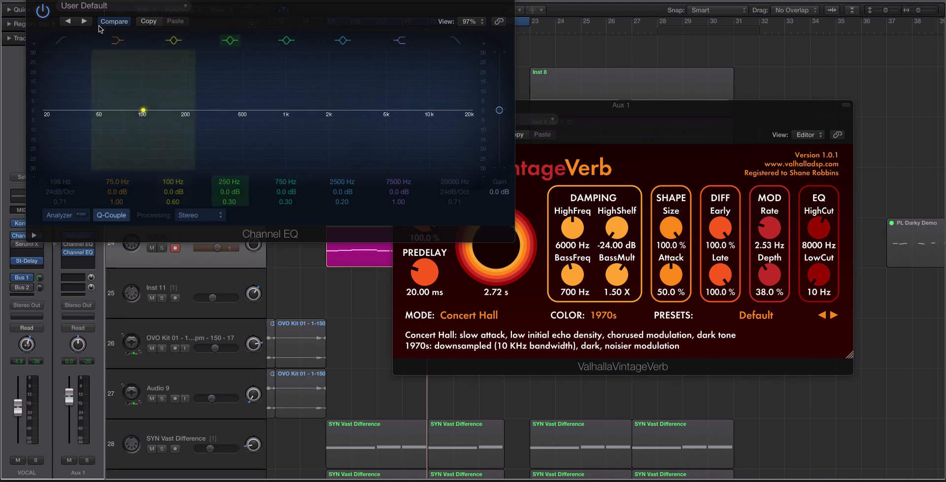
{"action": "left_click", "coordinate": [32, 0]}
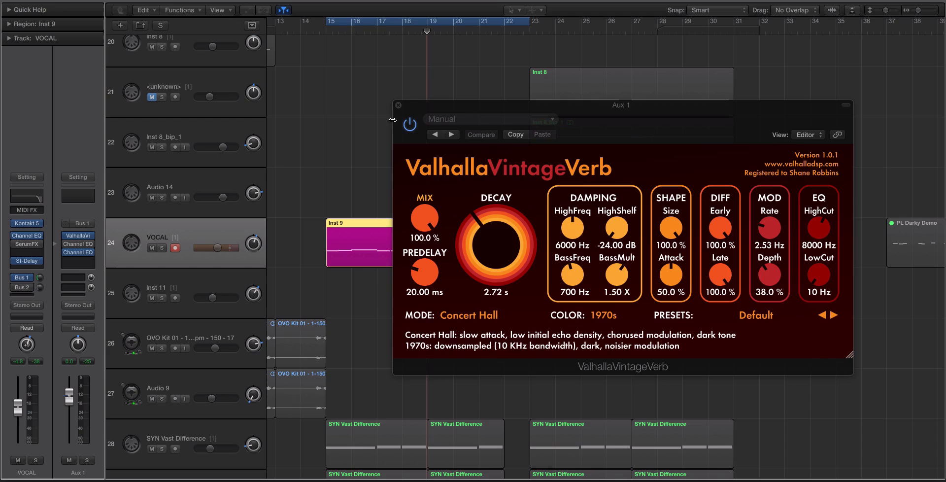
{"action": "left_click", "coordinate": [399, 105]}
Step: Bypass the added Channel EQ on Aux 1 and play the soloed Inst 9 region on the VOCAL track
{"action": "scroll", "coordinate": [377, 148], "scroll_direction": "down", "scroll_amount": 2}
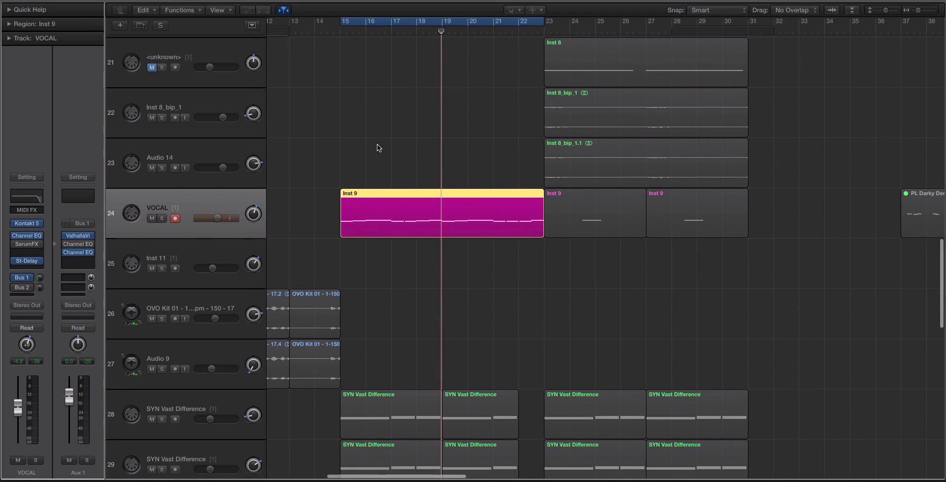
{"action": "key", "text": "ctrl+s"}
{"action": "scroll", "coordinate": [384, 148], "scroll_direction": "down", "scroll_amount": 5}
{"action": "scroll", "coordinate": [385, 148], "scroll_direction": "up", "scroll_amount": 3}
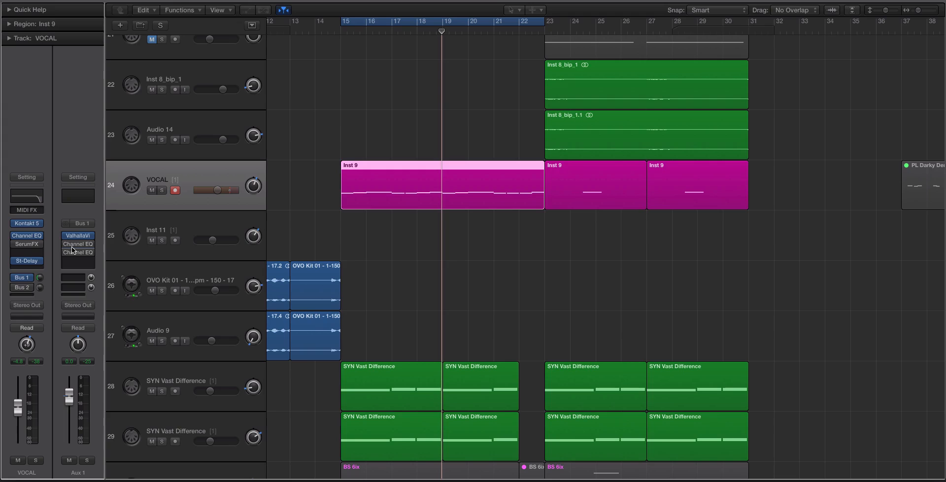
{"action": "key", "text": "ctrl+s"}
{"action": "key", "text": "space"}
{"action": "scroll", "coordinate": [297, 184], "scroll_direction": "up", "scroll_amount": 1}
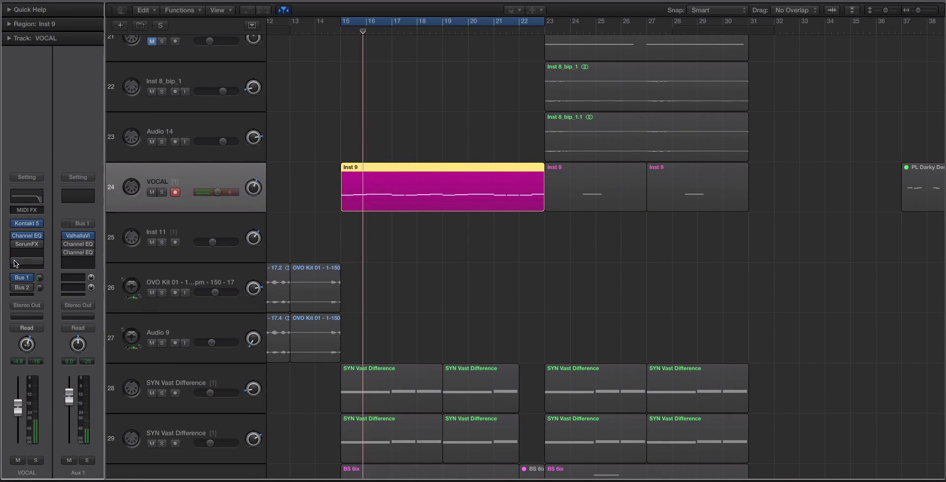
Step: Compare the vocal with and without its Stereo Delay and Bus 1 send during playback, leaving both effects enabled
{"action": "key", "text": "space"}
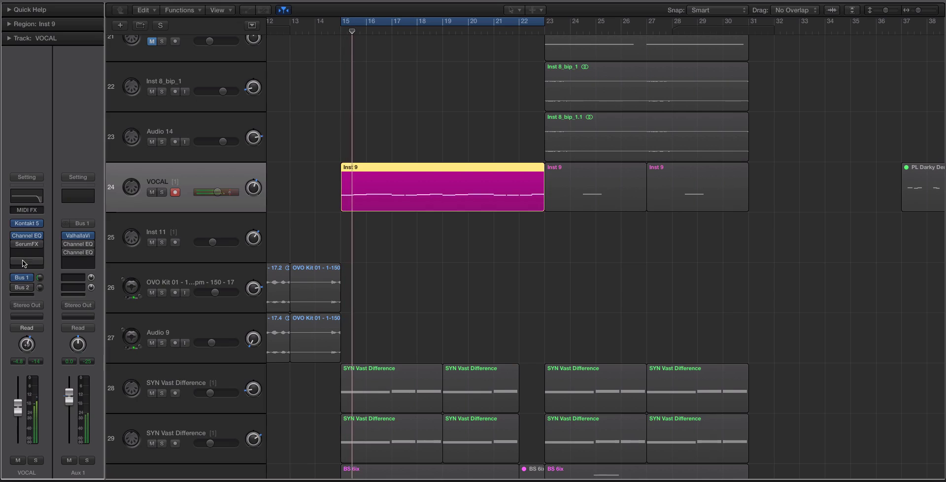
{"action": "key", "text": "space"}
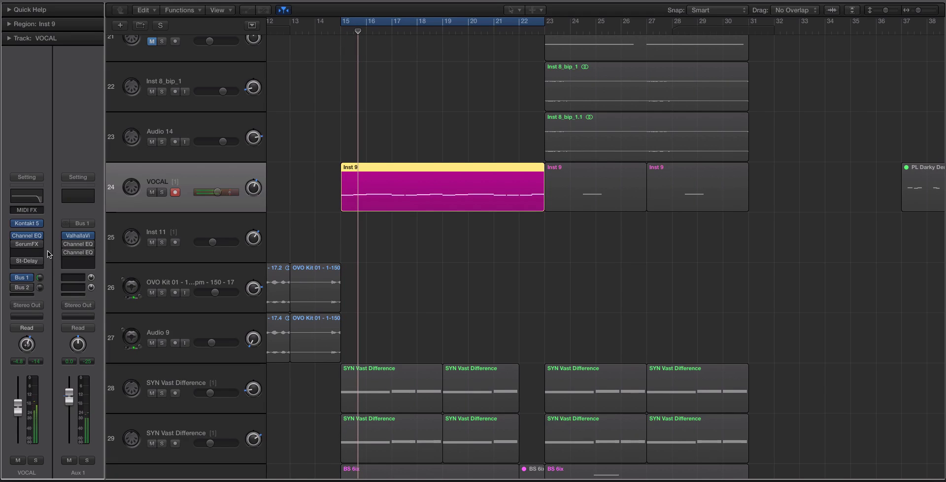
{"action": "left_click", "coordinate": [14, 279]}
{"action": "key", "text": "space"}
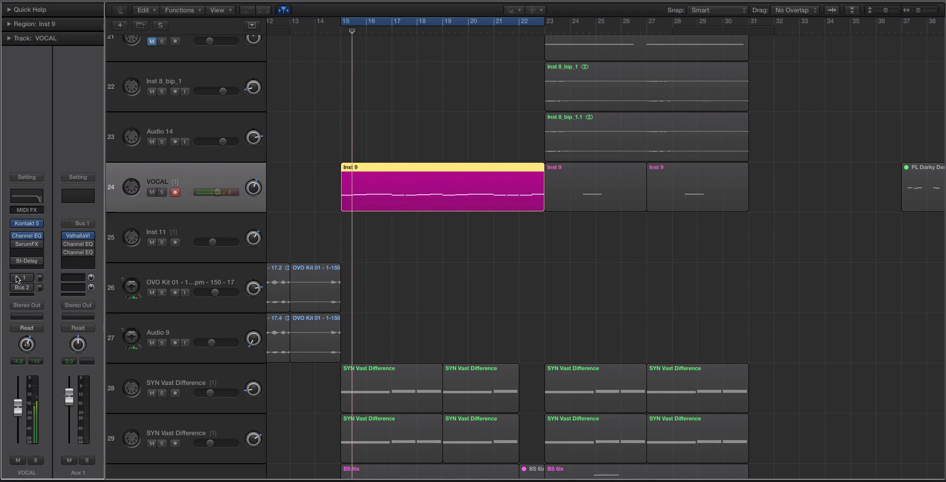
{"action": "left_click", "coordinate": [16, 277]}
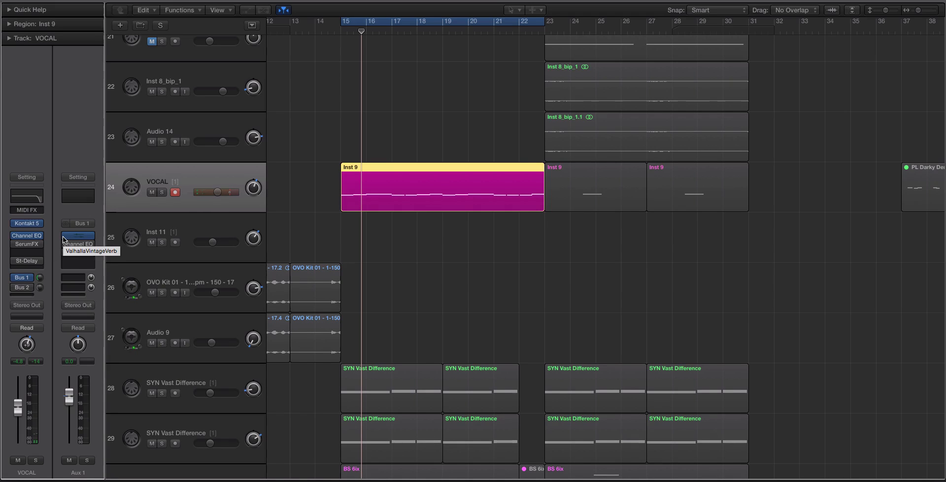
{"action": "left_click_drag", "start_coordinate": [63, 236], "coordinate": [11, 262]}
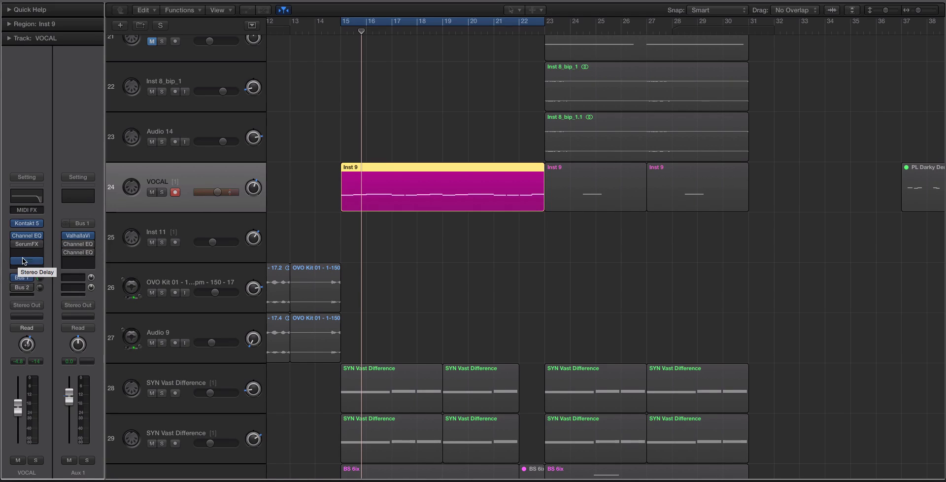
Step: Reopen ValhallaVintageVerb on Aux 1 and remove the second Channel EQ from that channel
{"action": "left_click", "coordinate": [78, 236]}
{"action": "left_click_drag", "start_coordinate": [437, 106], "coordinate": [369, 80]}
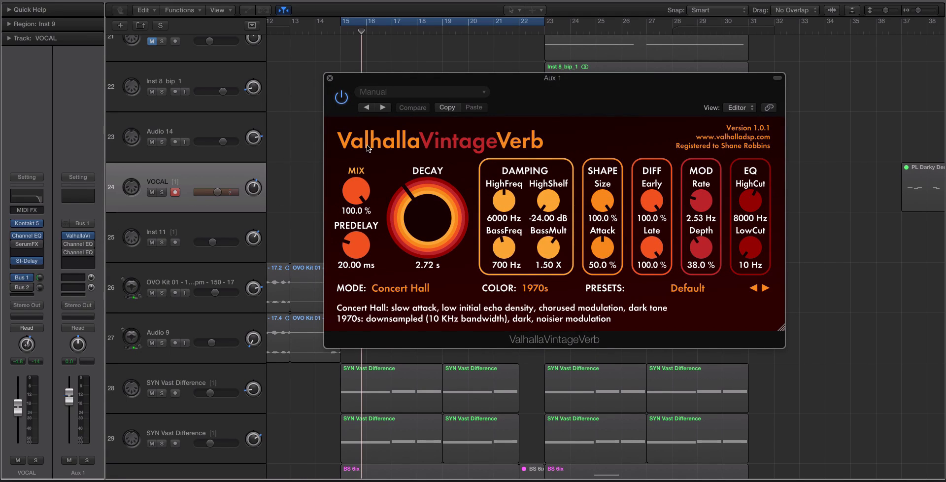
{"action": "left_click", "coordinate": [90, 252]}
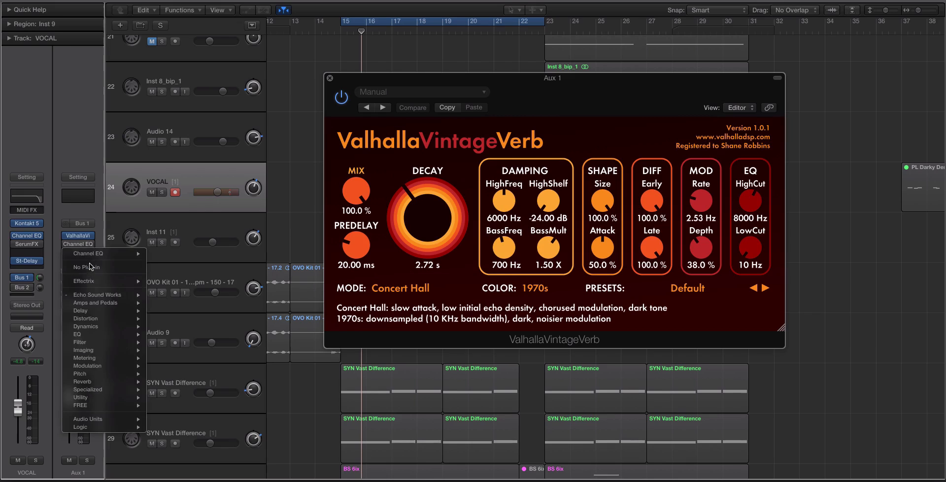
{"action": "left_click", "coordinate": [90, 267]}
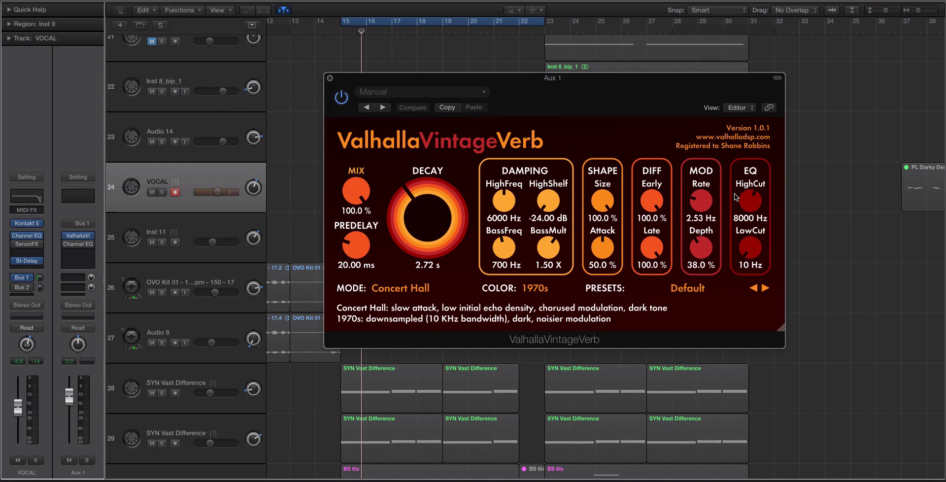
Step: On Aux 1's Channel EQ, set the high shelf to +6.5 dB at 3750 Hz and the low cut to 205 Hz at 48 dB/Oct
{"action": "left_click", "coordinate": [330, 78]}
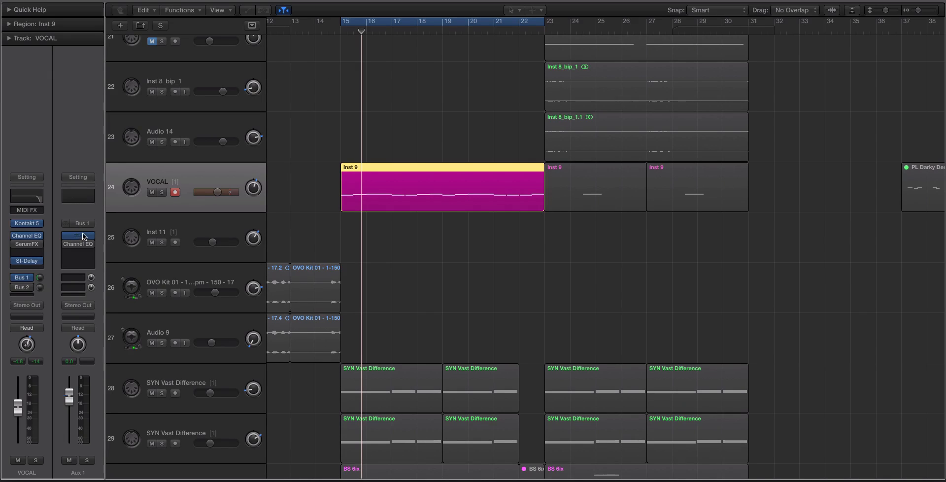
{"action": "left_click", "coordinate": [66, 246]}
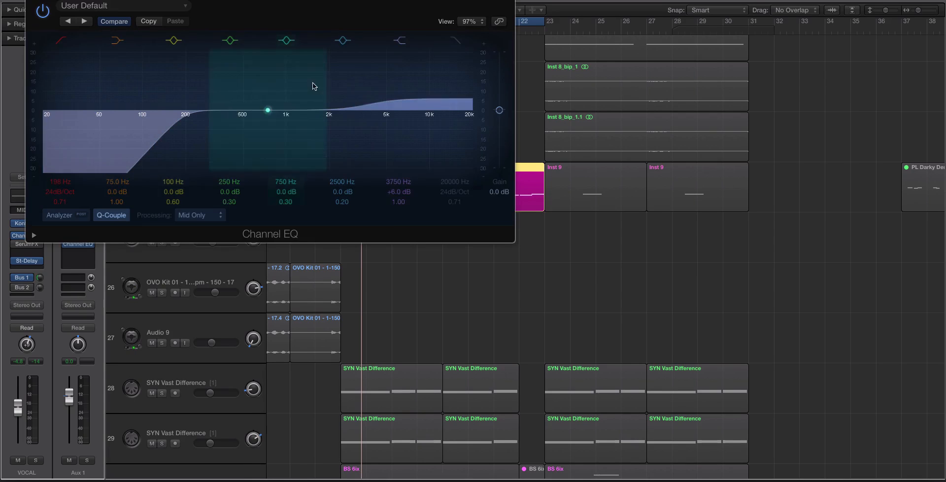
{"action": "left_click_drag", "start_coordinate": [388, 83], "coordinate": [386, 85]}
{"action": "left_click", "coordinate": [430, 263]}
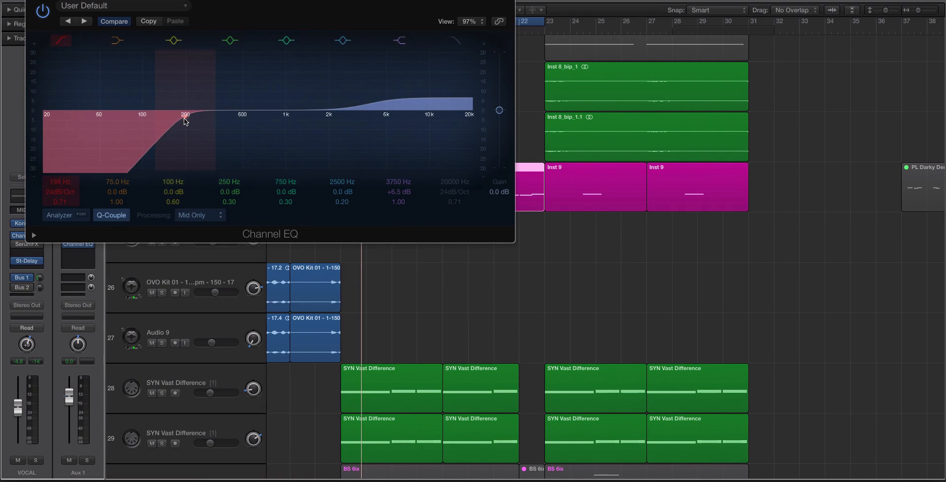
{"action": "left_click_drag", "start_coordinate": [185, 121], "coordinate": [188, 120]}
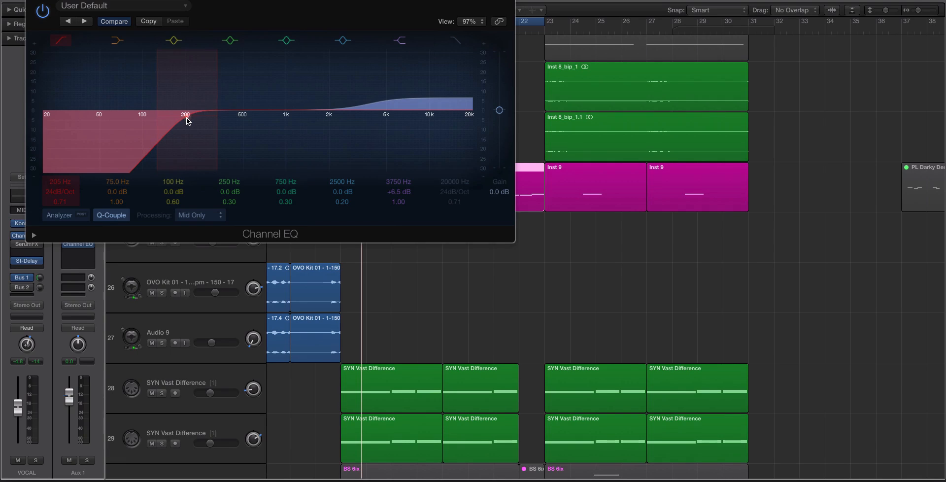
{"action": "left_click_drag", "start_coordinate": [53, 191], "coordinate": [54, 179]}
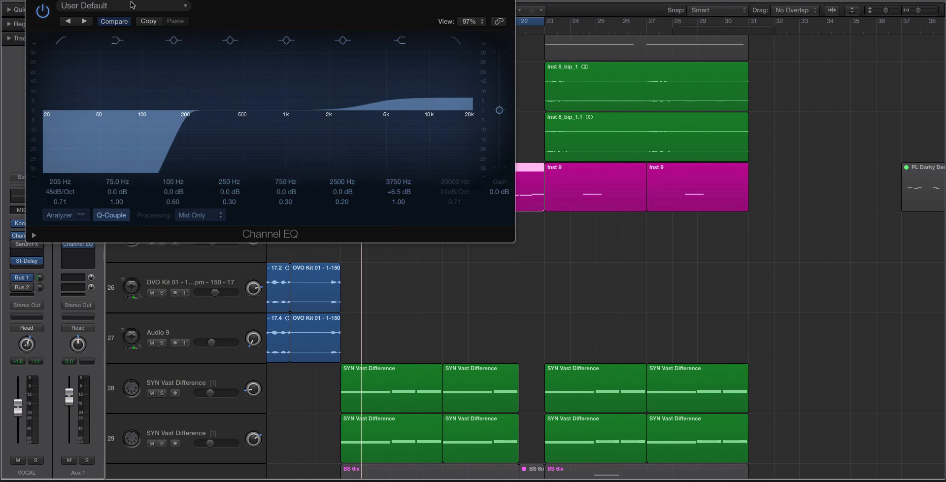
Step: Review the processing modes of Aux 1's Channel EQ, keep Mid Only, and close the EQ window
{"action": "left_click_drag", "start_coordinate": [132, 1], "coordinate": [225, 16]}
{"action": "left_click", "coordinate": [289, 231]}
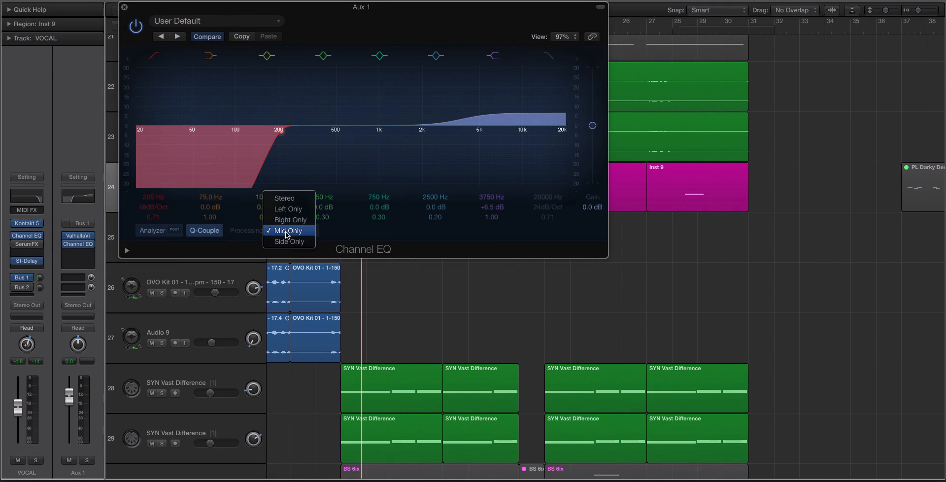
{"action": "left_click", "coordinate": [286, 234]}
{"action": "left_click", "coordinate": [287, 234]}
{"action": "left_click", "coordinate": [290, 228]}
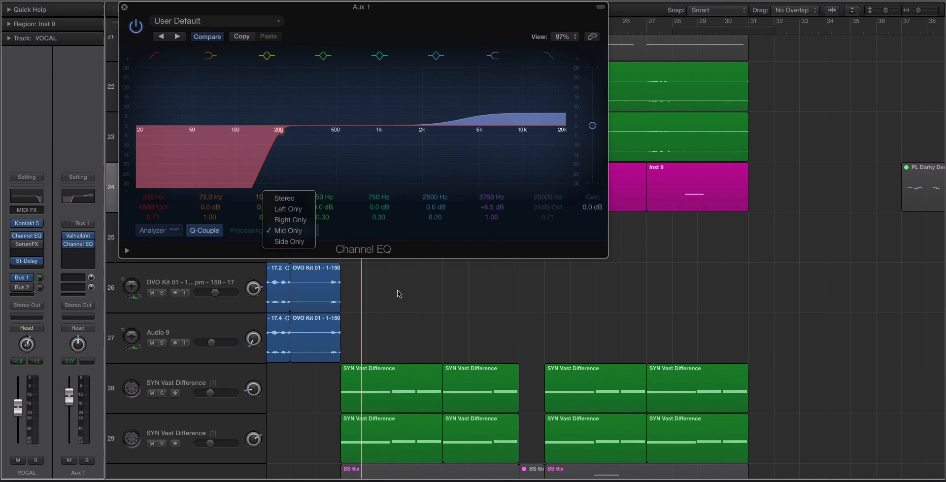
{"action": "scroll", "coordinate": [292, 357], "scroll_direction": "down", "scroll_amount": 3}
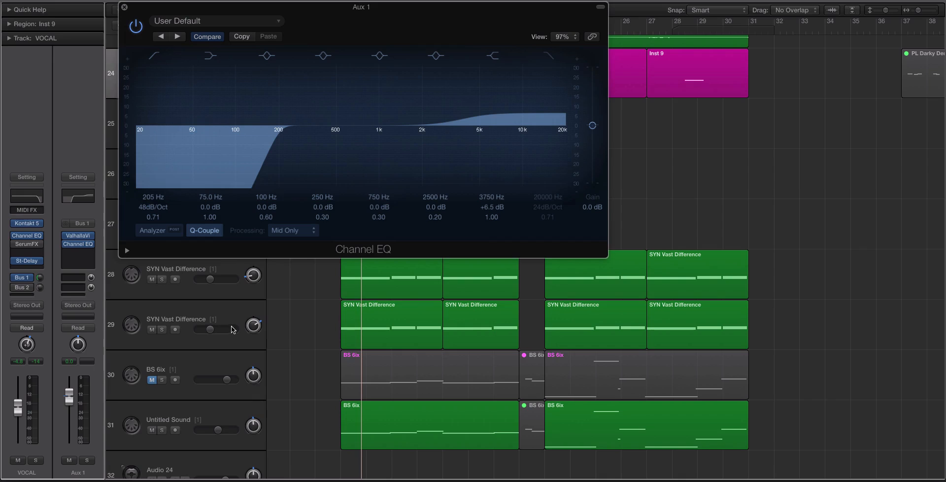
{"action": "scroll", "coordinate": [228, 315], "scroll_direction": "down", "scroll_amount": 2}
{"action": "scroll", "coordinate": [229, 315], "scroll_direction": "up", "scroll_amount": 4}
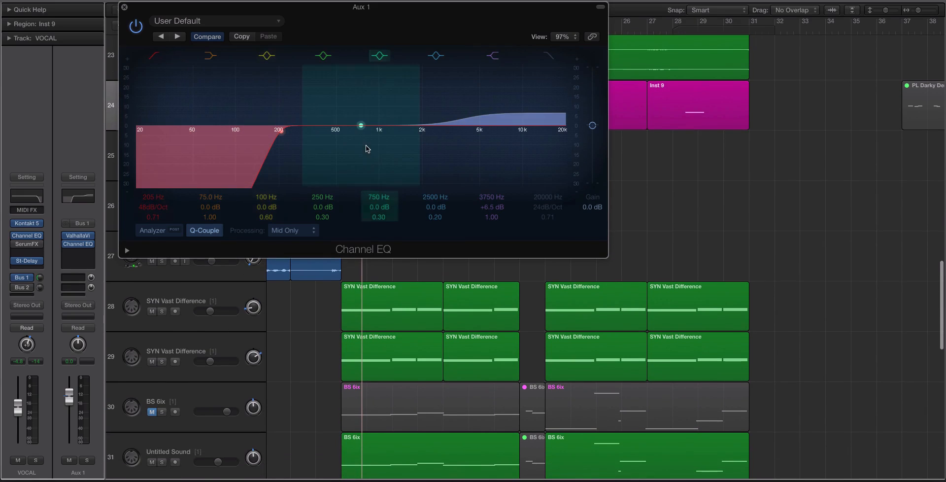
{"action": "left_click", "coordinate": [125, 8]}
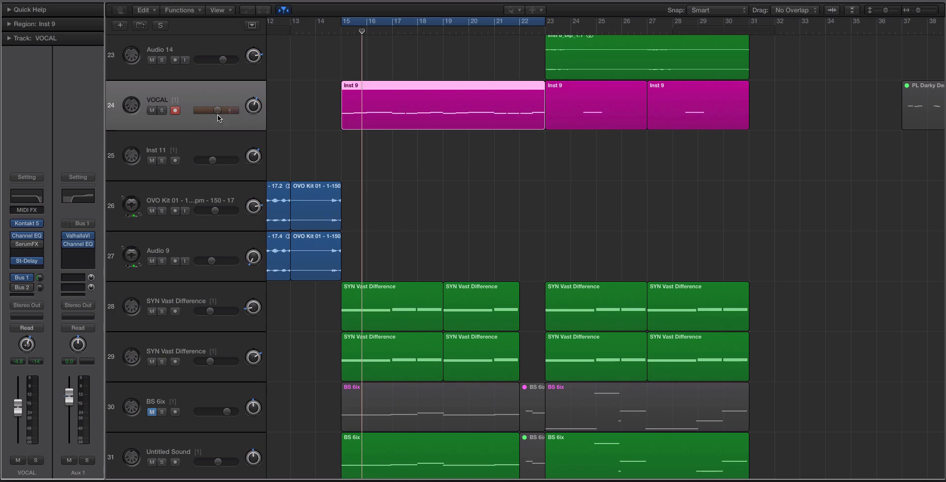
Step: Play the soloed Inst 9 region and compare the vocal with and without its Bus 1 send, leaving the send enabled
{"action": "left_click", "coordinate": [34, 459]}
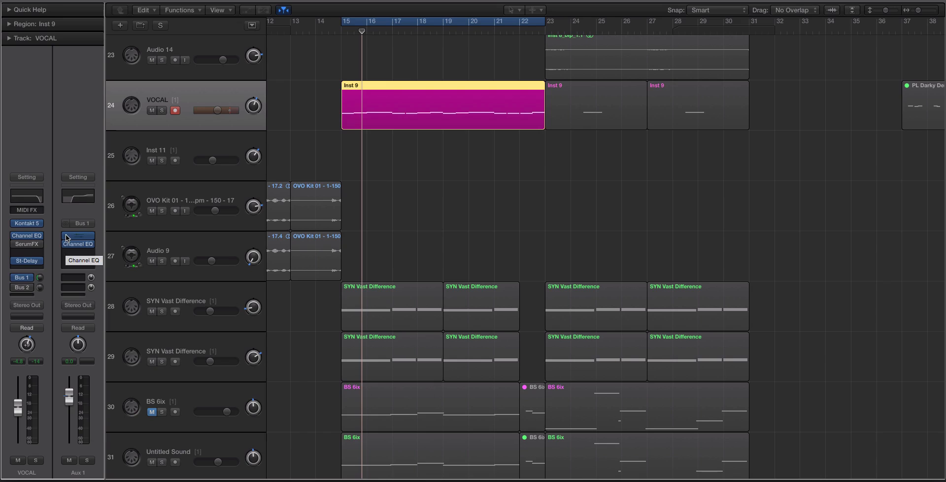
{"action": "key", "text": "space"}
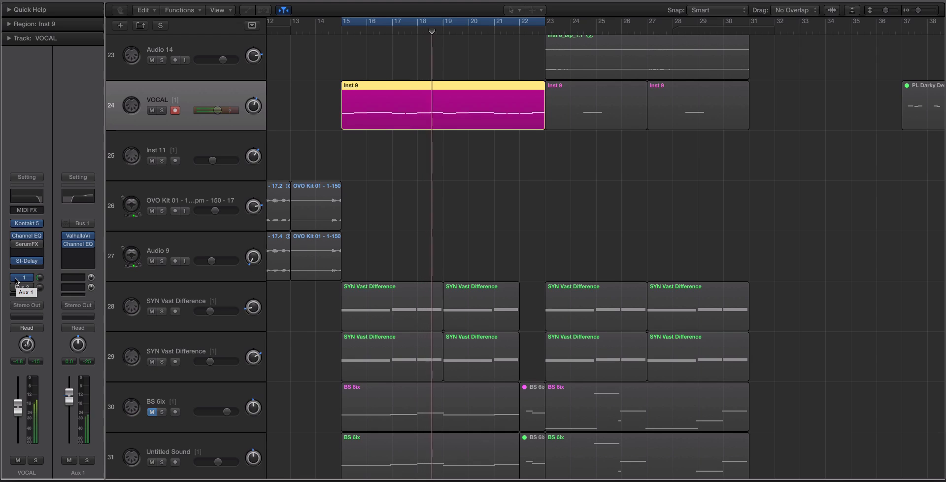
{"action": "key", "text": "space"}
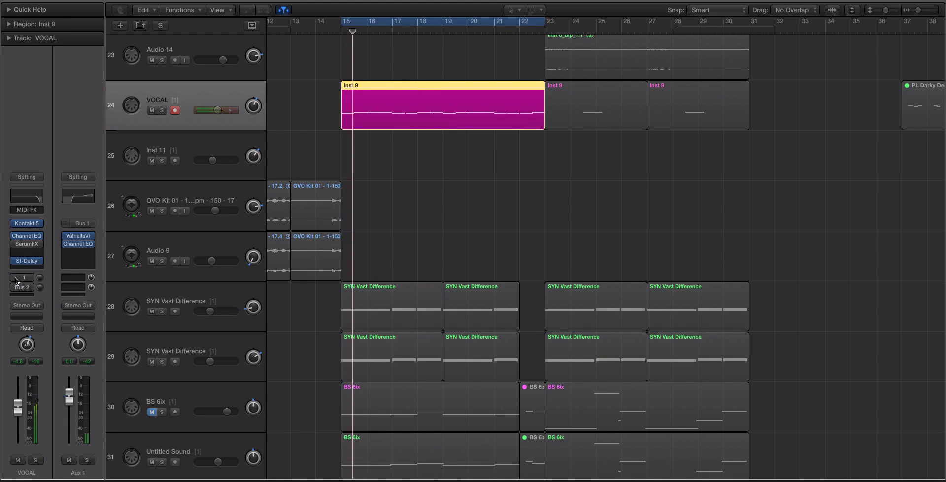
{"action": "left_click", "coordinate": [15, 278]}
{"action": "key", "text": "space"}
{"action": "key", "text": "space"}
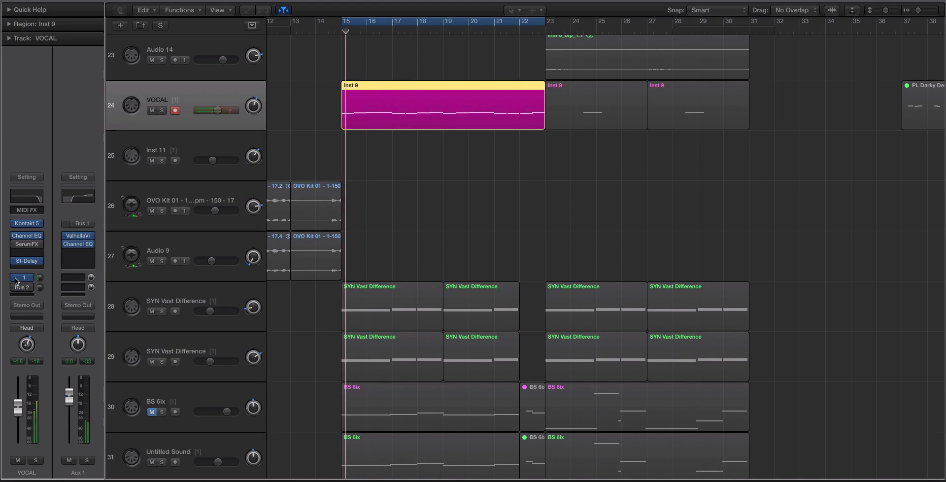
Step: Set the VOCAL track's Bus 1 send level to -8.8 dB and play the full mix from bar 15
{"action": "left_click_drag", "start_coordinate": [40, 278], "coordinate": [37, 270]}
{"action": "scroll", "coordinate": [345, 194], "scroll_direction": "up", "scroll_amount": 2}
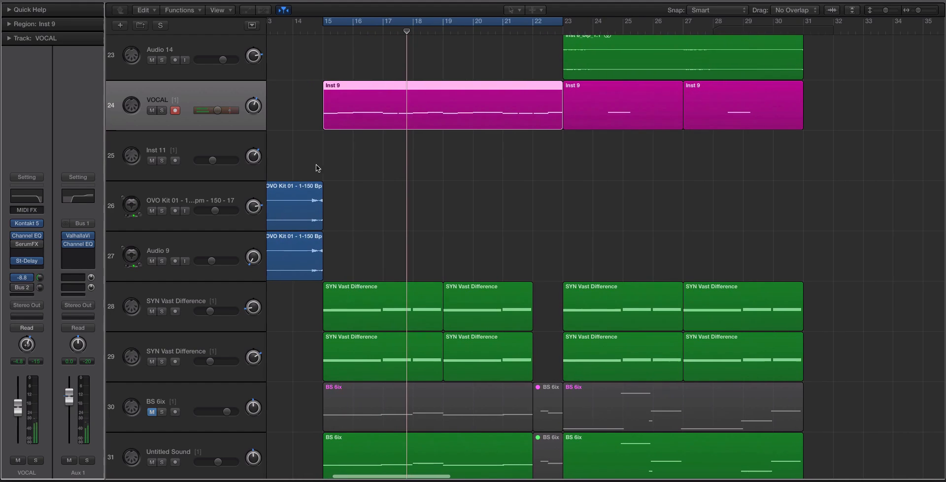
{"action": "key", "text": "space"}
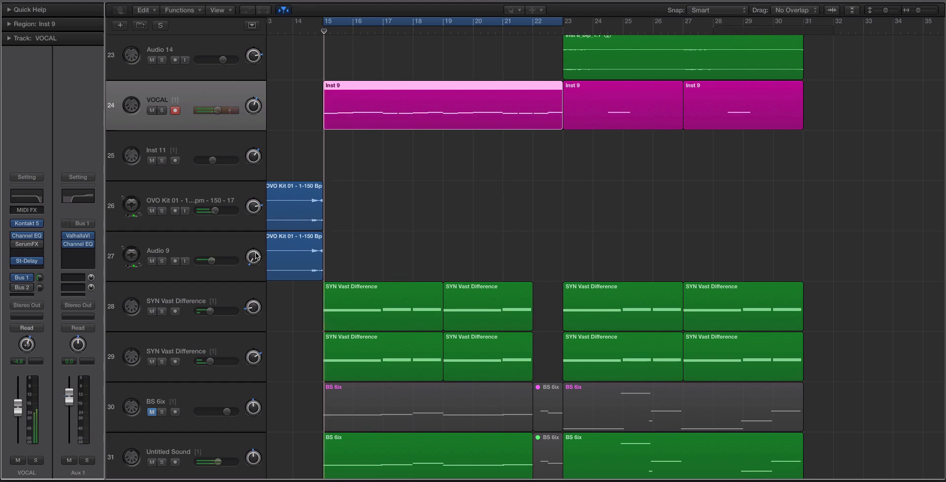
{"action": "key", "text": "BackSpace"}
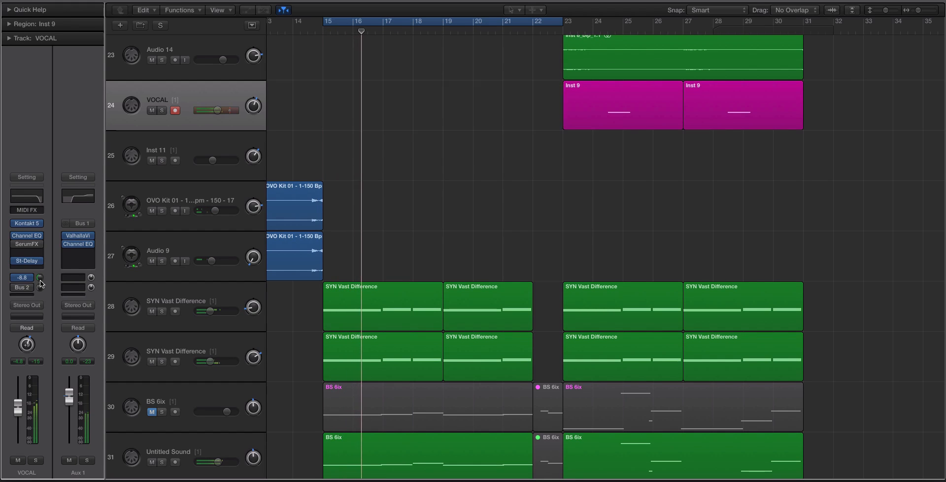
{"action": "key", "text": "BackSpace"}
{"action": "left_click", "coordinate": [516, 133]}
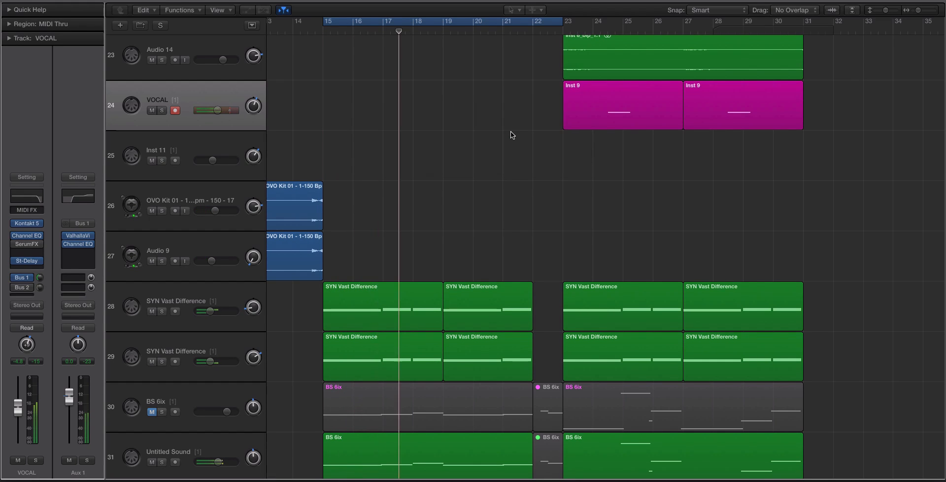
{"action": "key", "text": "super+z"}
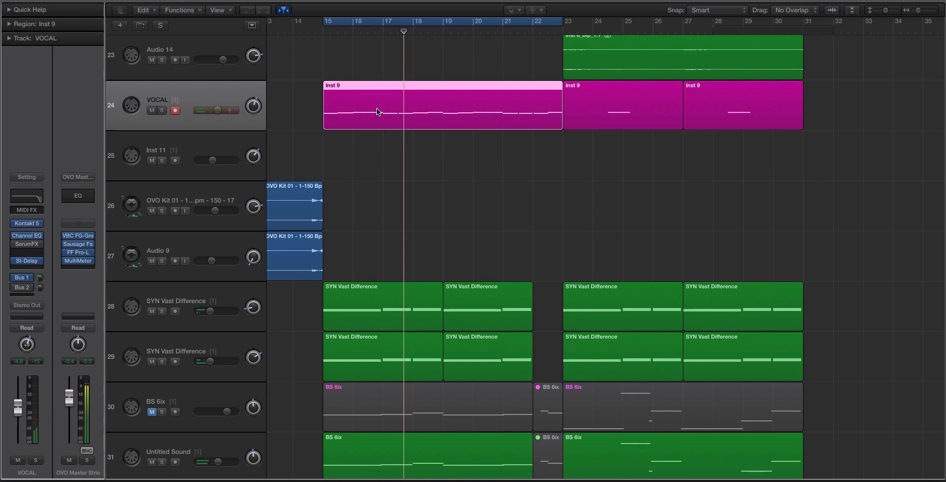
Step: Raise the system volume and listen to the vocal with its reverb in the full mix
{"action": "key", "text": "XF86AudioRaiseVolume"}
{"action": "key", "text": "space"}
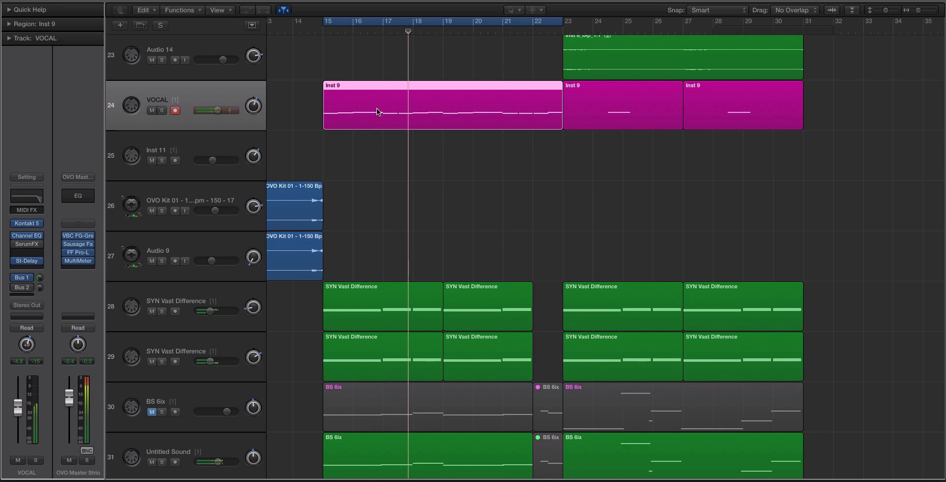
{"action": "key", "text": "XF86AudioRaiseVolume"}
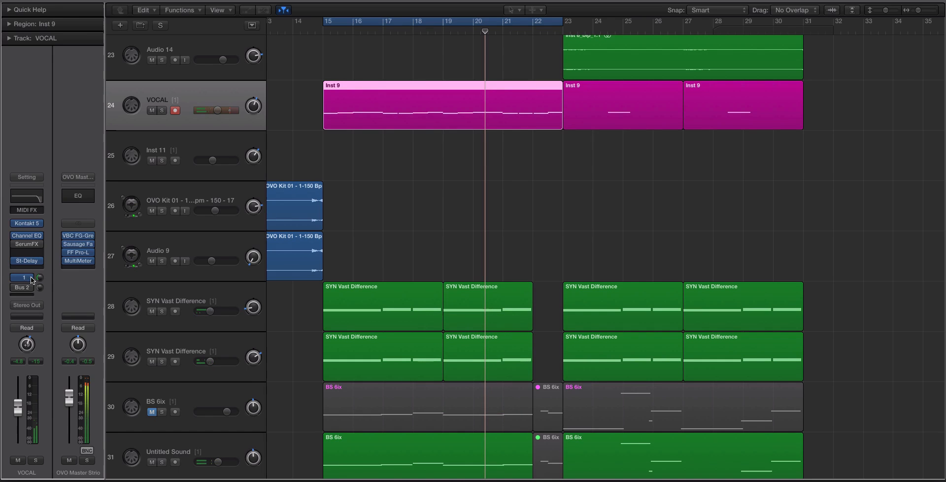
Step: Review the curve and Mid Only setting of Aux 1's Channel EQ, and close its window
{"action": "left_click", "coordinate": [75, 245]}
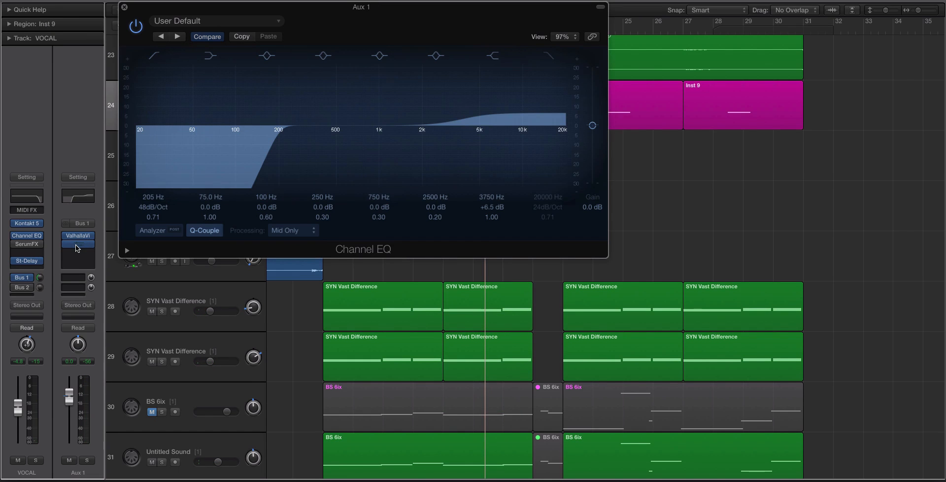
{"action": "left_click_drag", "start_coordinate": [171, 9], "coordinate": [334, 74]}
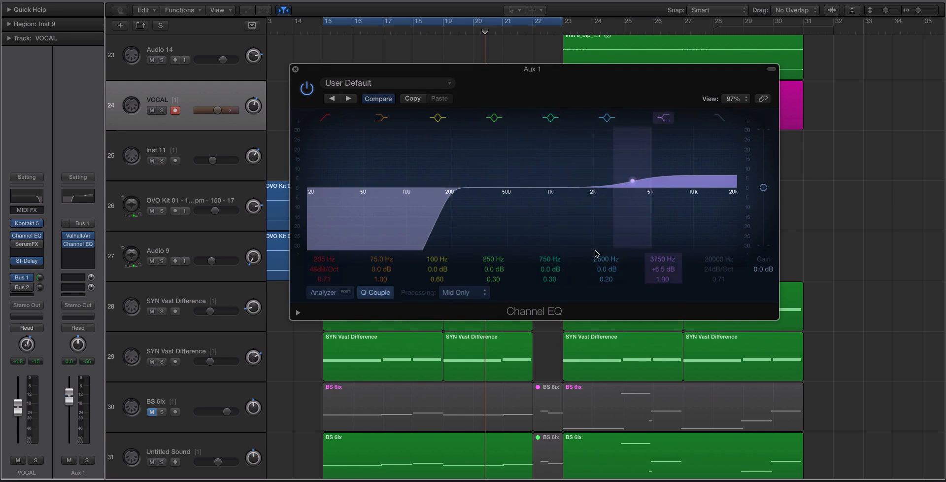
{"action": "left_click", "coordinate": [295, 70]}
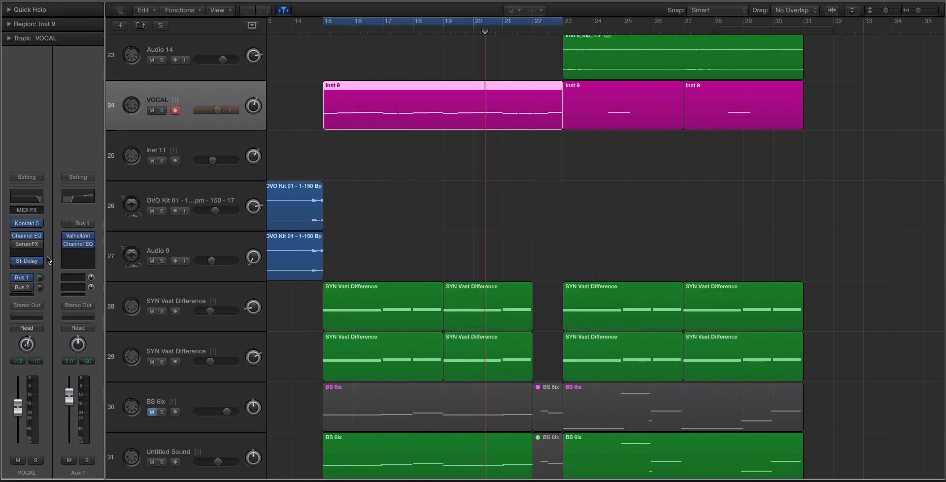
{"action": "left_click", "coordinate": [74, 246]}
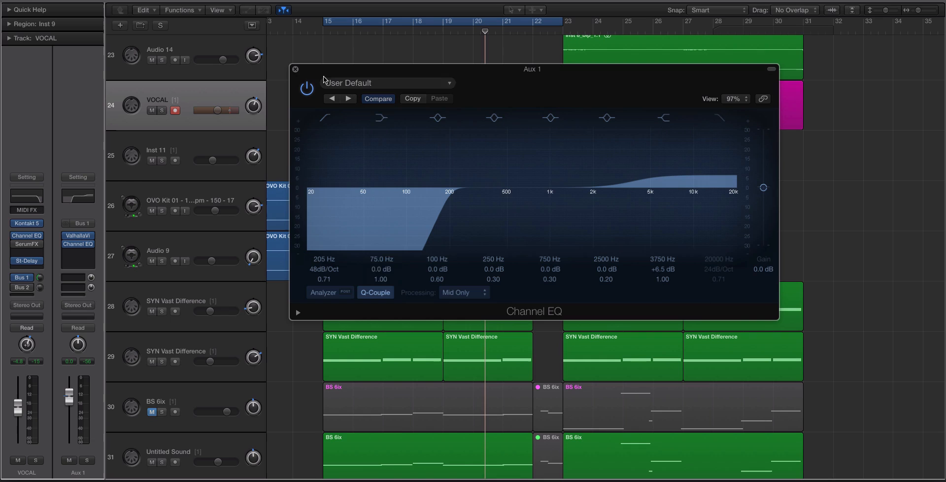
{"action": "left_click", "coordinate": [295, 70]}
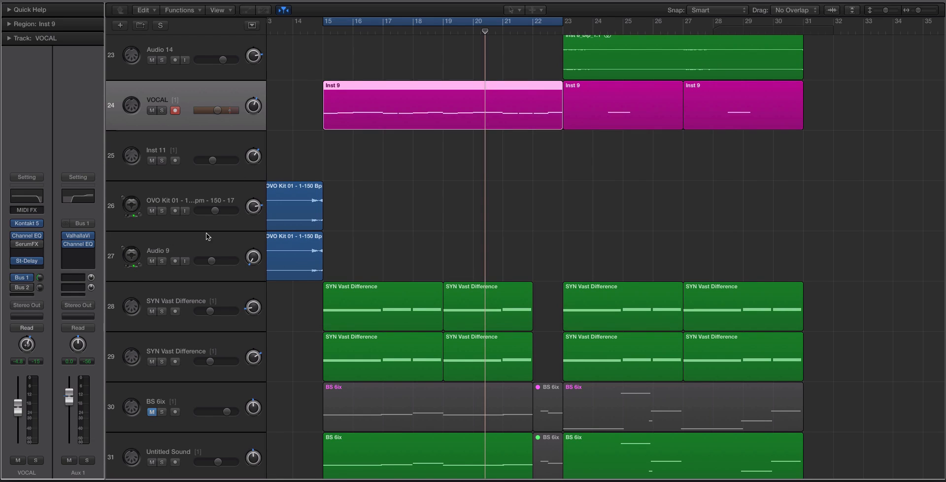
Step: Enable the VOCAL track's Bus 2 send and open the Compressor on Aux 2
{"action": "left_click", "coordinate": [21, 289]}
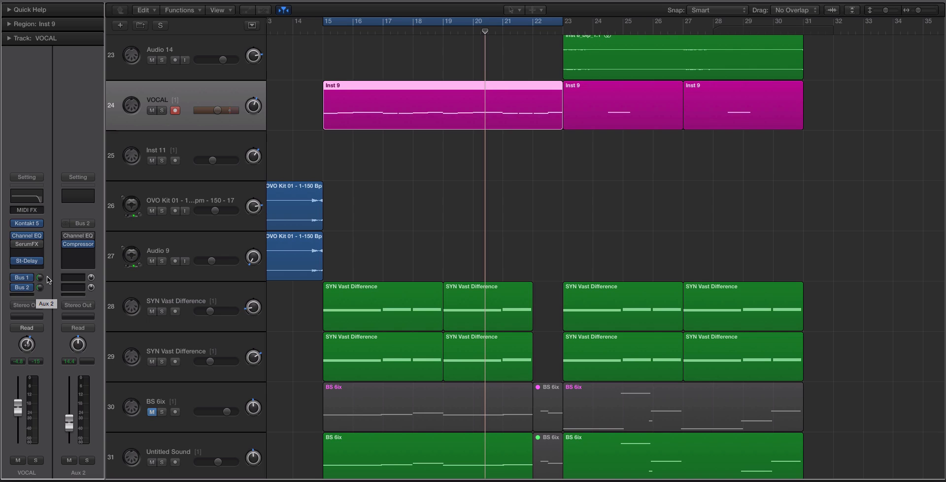
{"action": "left_click", "coordinate": [74, 251]}
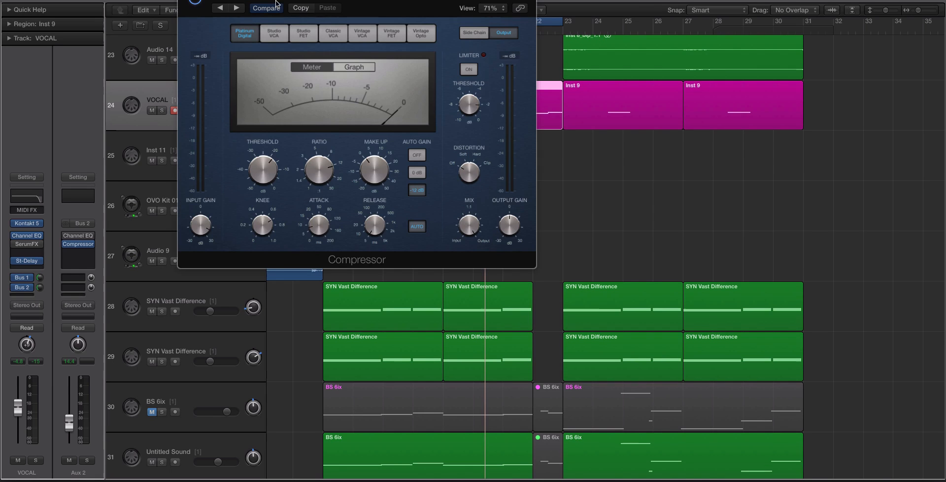
{"action": "left_click_drag", "start_coordinate": [242, 1], "coordinate": [371, 145]}
Step: Play the Inst 9 vocal region and temporarily solo Aux 2 to hear the compressed signal on its own
{"action": "key", "text": "space"}
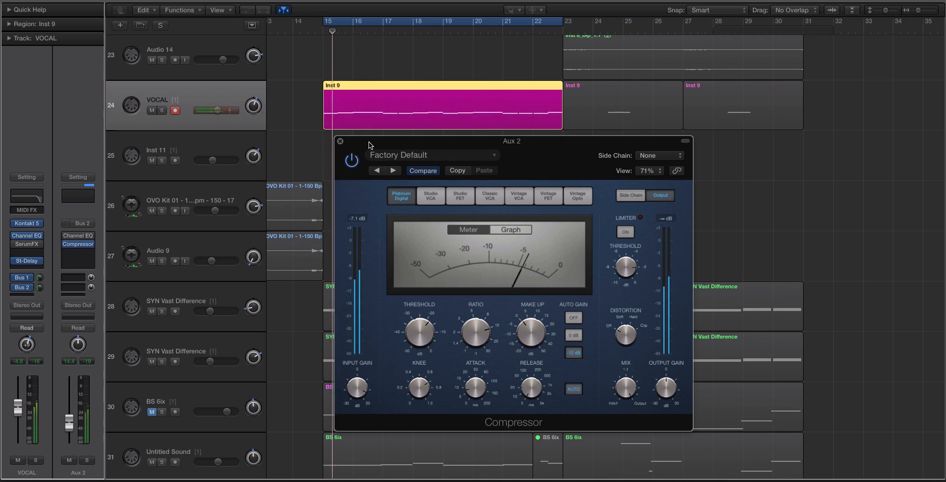
{"action": "left_click", "coordinate": [87, 460]}
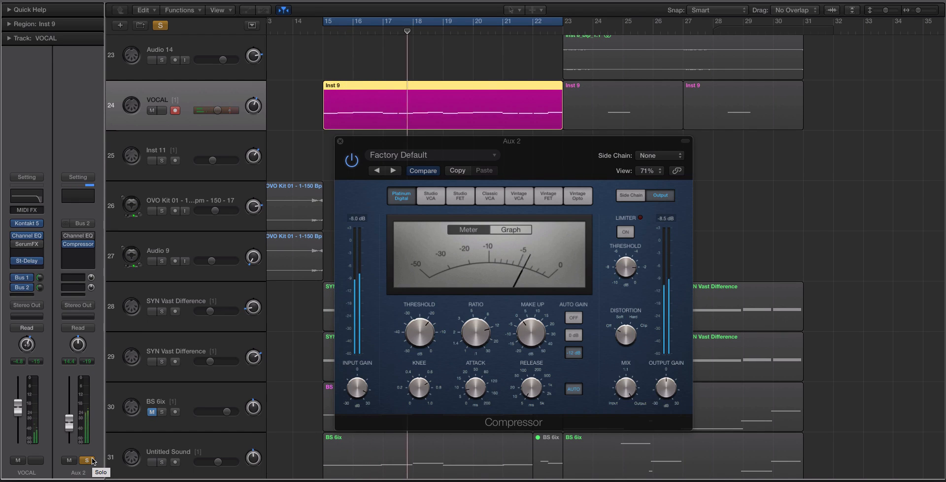
{"action": "left_click", "coordinate": [87, 460]}
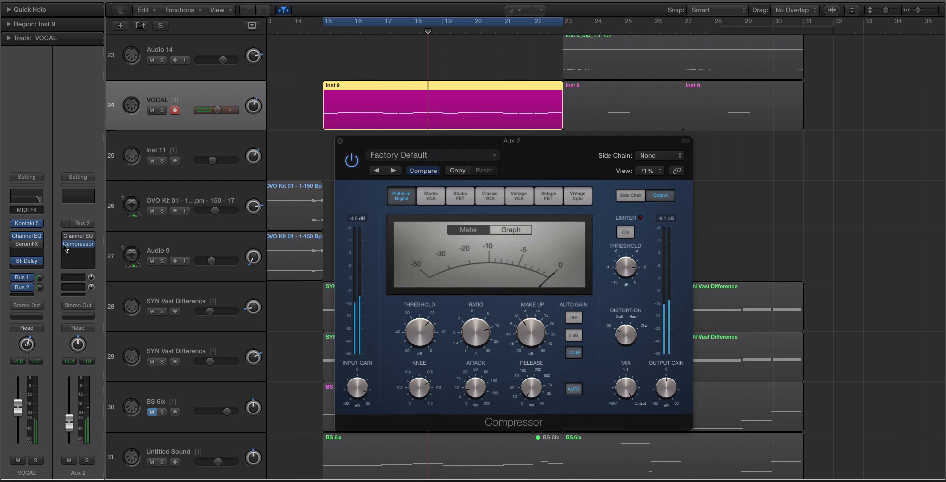
Step: Set the low cut of Aux 2's Channel EQ to 198 Hz with a 48 dB/Oct slope, and close the EQ
{"action": "left_click", "coordinate": [27, 236]}
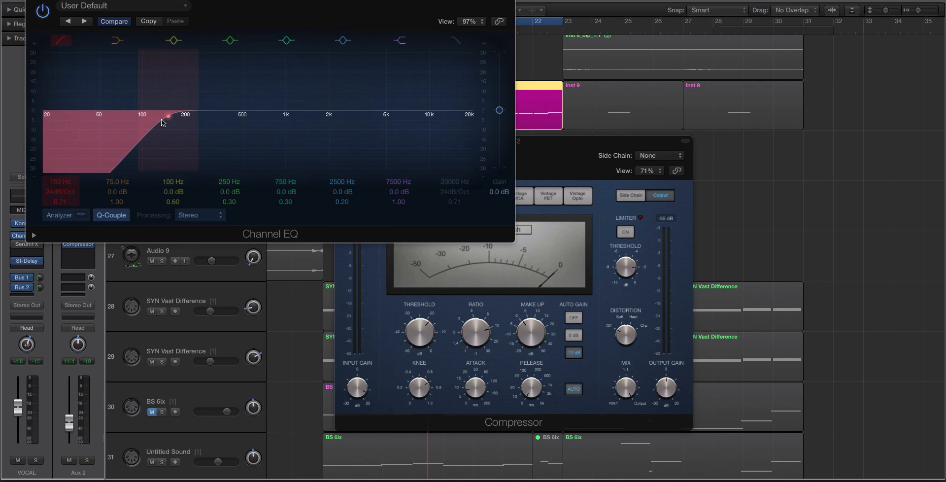
{"action": "left_click_drag", "start_coordinate": [161, 120], "coordinate": [180, 119]}
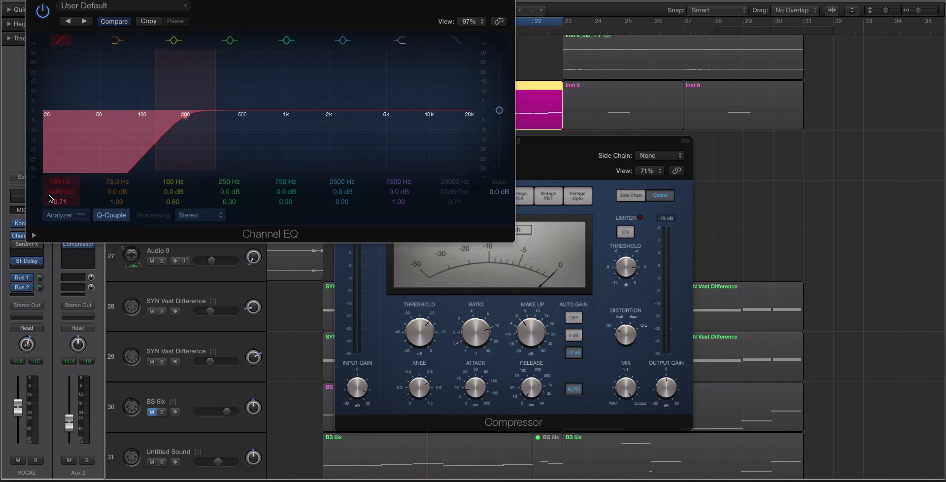
{"action": "left_click_drag", "start_coordinate": [49, 195], "coordinate": [49, 188]}
{"action": "left_click", "coordinate": [43, 13]}
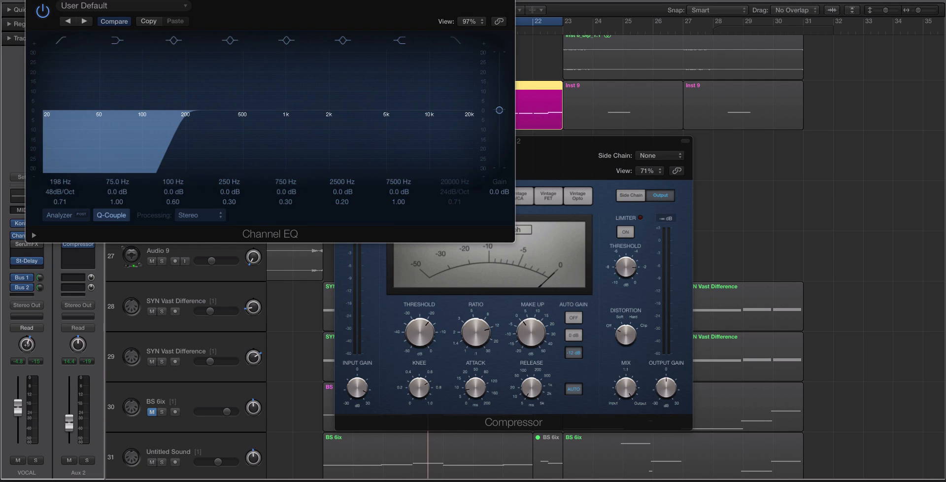
Step: Insert a stereo Channel EQ after the Compressor on Aux 2, close the Compressor window and centre the new EQ window
{"action": "left_click", "coordinate": [74, 255]}
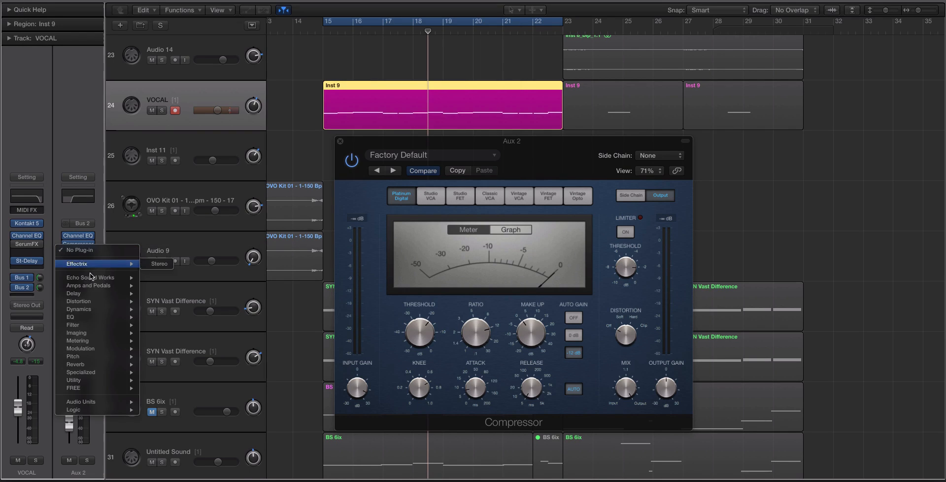
{"action": "mouse_move", "coordinate": [94, 278]}
{"action": "mouse_move", "coordinate": [207, 258]}
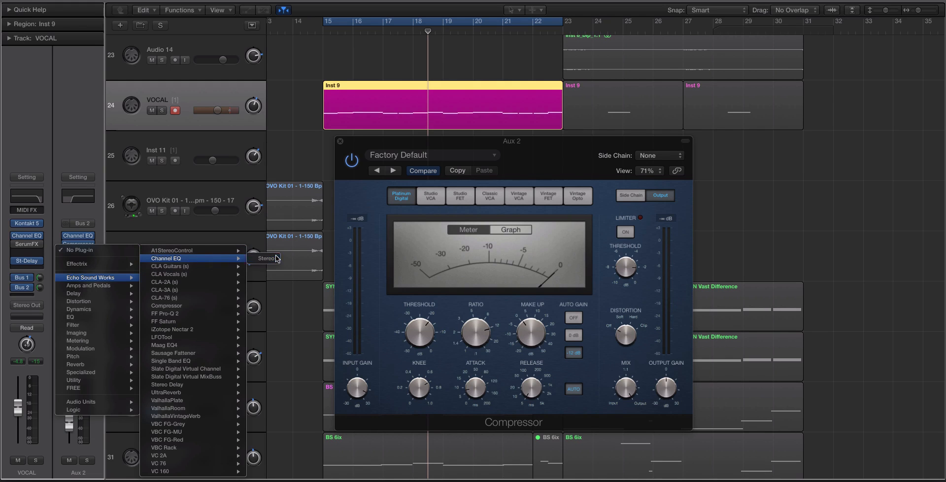
{"action": "left_click", "coordinate": [269, 258]}
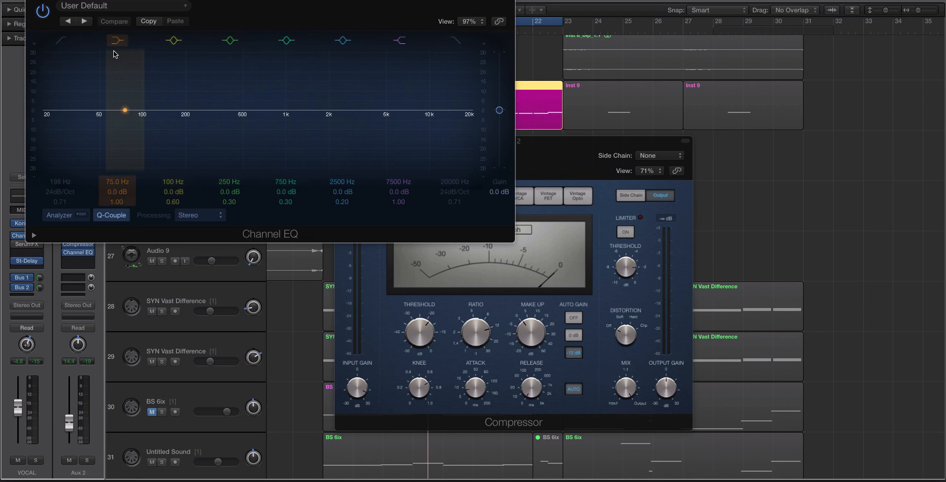
{"action": "left_click_drag", "start_coordinate": [526, 142], "coordinate": [688, 129]}
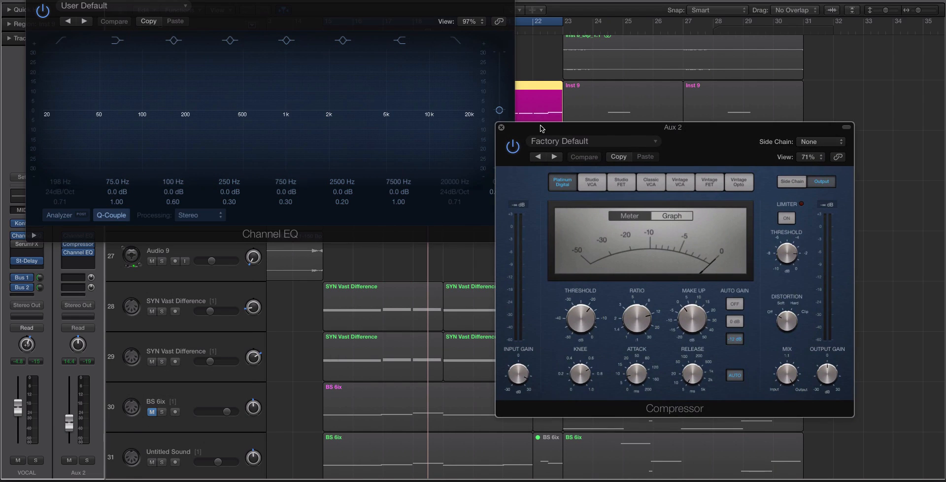
{"action": "left_click", "coordinate": [501, 128]}
{"action": "left_click_drag", "start_coordinate": [187, 1], "coordinate": [422, 156]}
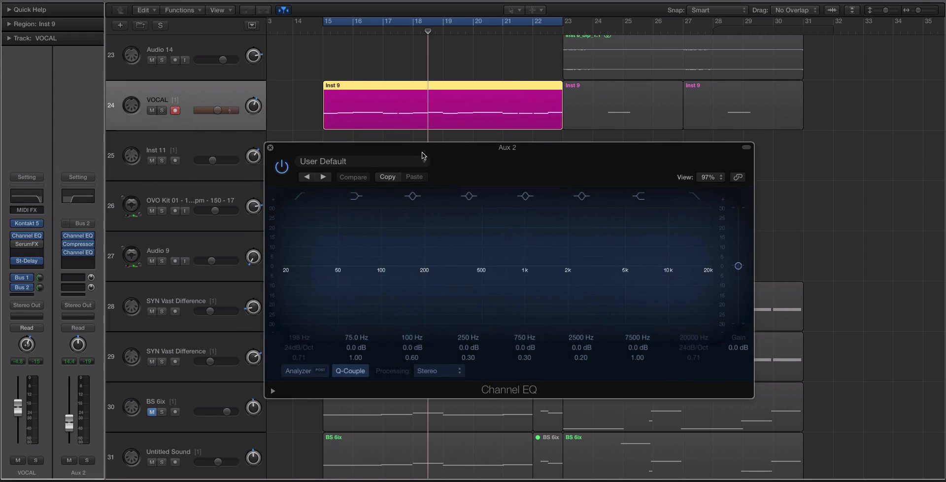
Step: Play the vocal region with the new EQ's analyzer on and Aux 2 soloed
{"action": "key", "text": "space"}
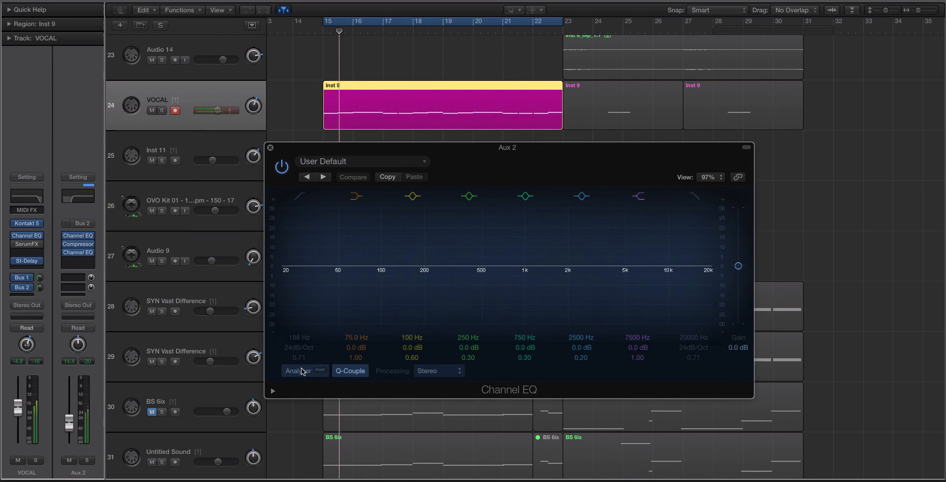
{"action": "left_click", "coordinate": [301, 371]}
{"action": "left_click", "coordinate": [87, 460]}
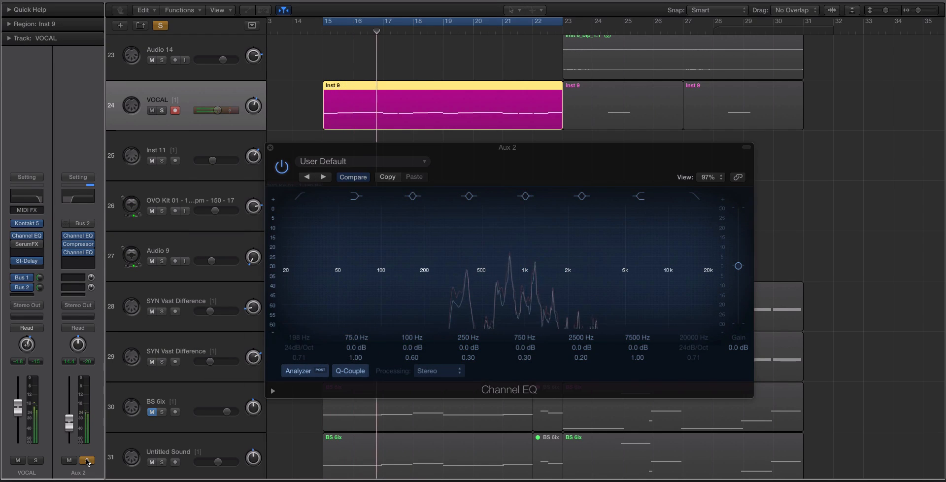
Step: Cut 840 Hz by 6.5 dB and boost 4250 Hz by 2.5 dB in Aux 2's second EQ, close it and unsolo Aux 2
{"action": "mouse_move", "coordinate": [567, 266]}
{"action": "left_mouse_down"}
{"action": "mouse_move", "coordinate": [566, 245]}
{"action": "mouse_move", "coordinate": [526, 247]}
{"action": "mouse_move", "coordinate": [566, 258]}
{"action": "left_mouse_up"}
{"action": "mouse_move", "coordinate": [507, 266]}
{"action": "left_mouse_down"}
{"action": "mouse_move", "coordinate": [498, 285]}
{"action": "mouse_move", "coordinate": [510, 282]}
{"action": "left_mouse_up"}
{"action": "left_click_drag", "start_coordinate": [588, 256], "coordinate": [639, 264]}
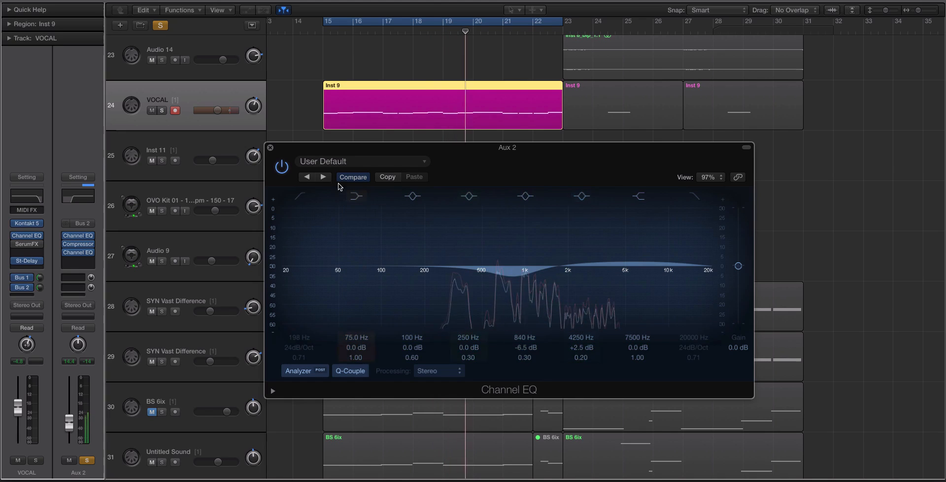
{"action": "left_click", "coordinate": [269, 147]}
{"action": "left_click", "coordinate": [87, 460]}
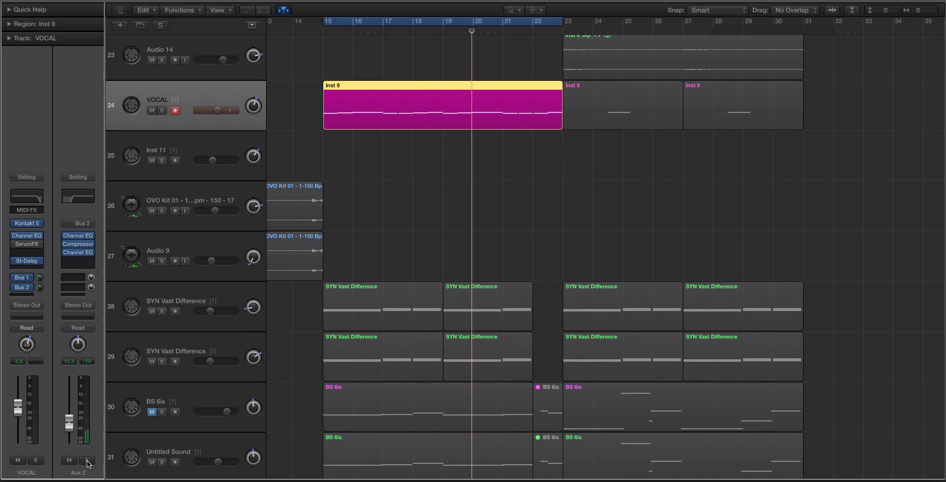
Step: During playback, retune Aux 2's second EQ to a 2 dB cut at 650 Hz and a slight lift near 3700 Hz, and close it
{"action": "left_click", "coordinate": [39, 289]}
{"action": "scroll", "coordinate": [352, 141], "scroll_direction": "down", "scroll_amount": 2}
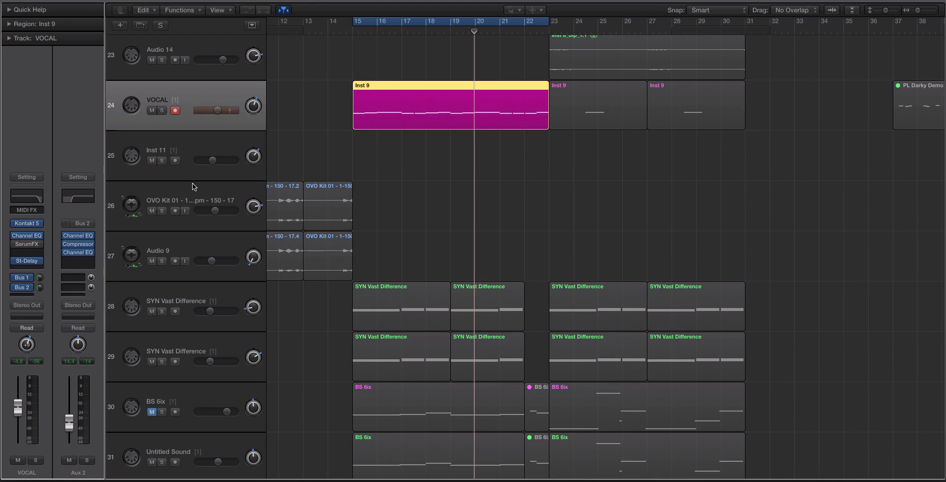
{"action": "key", "text": "space"}
{"action": "scroll", "coordinate": [400, 246], "scroll_direction": "up", "scroll_amount": 1}
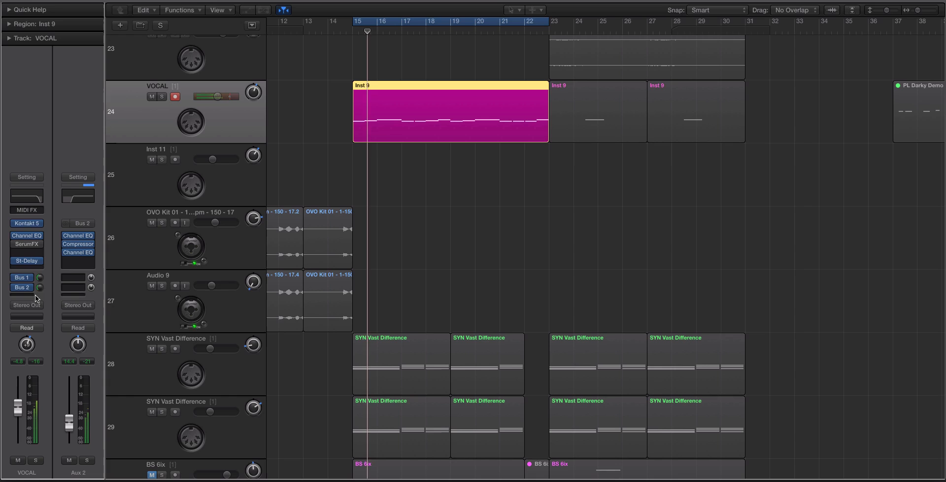
{"action": "left_click", "coordinate": [76, 253]}
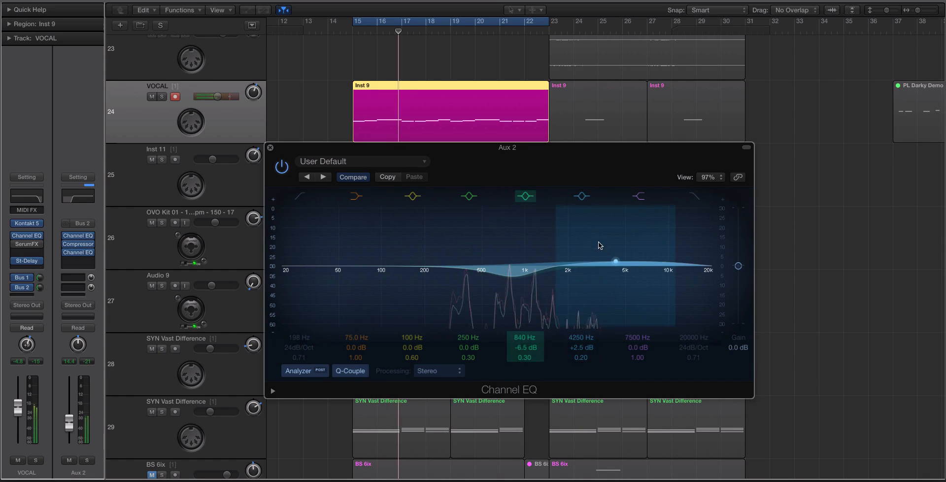
{"action": "left_click_drag", "start_coordinate": [600, 246], "coordinate": [588, 251]}
{"action": "left_click_drag", "start_coordinate": [515, 277], "coordinate": [499, 269]}
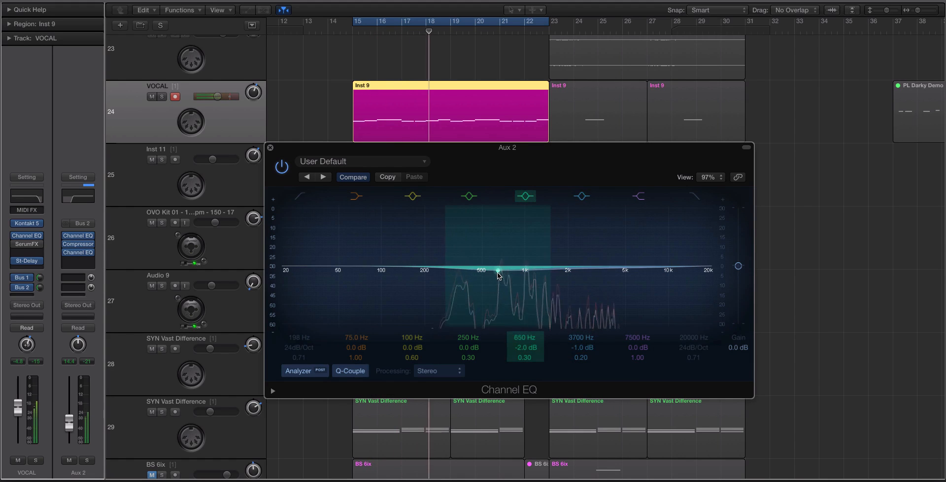
{"action": "left_click_drag", "start_coordinate": [612, 263], "coordinate": [613, 257]}
{"action": "left_click", "coordinate": [270, 148]}
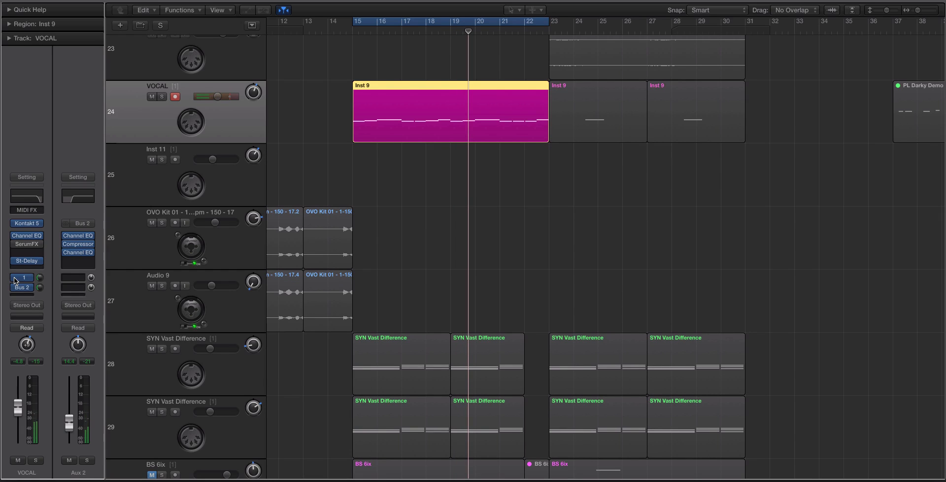
Step: Play the vocal with its Bus 1 and Bus 2 sends bypassed, and turn off solo mode to hear it in the full mix
{"action": "key", "text": "space"}
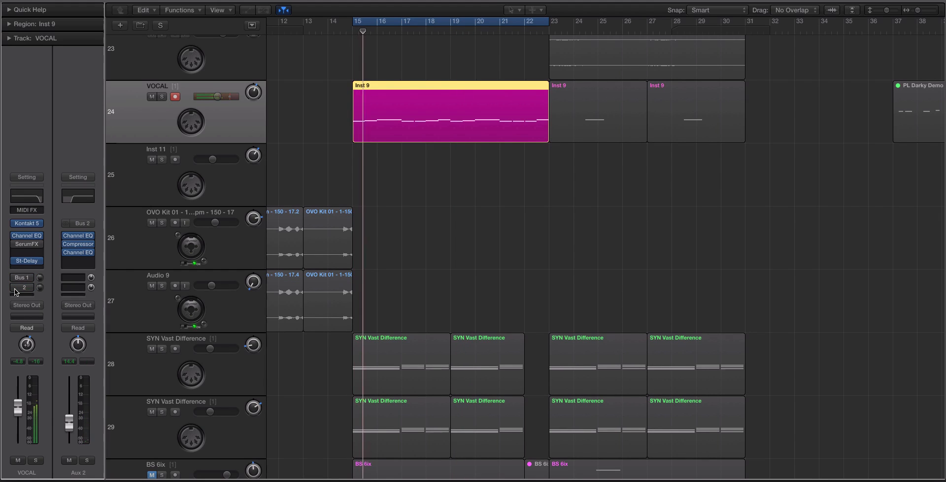
{"action": "key", "text": "space"}
{"action": "key", "text": "ctrl+s"}
{"action": "key", "text": "space"}
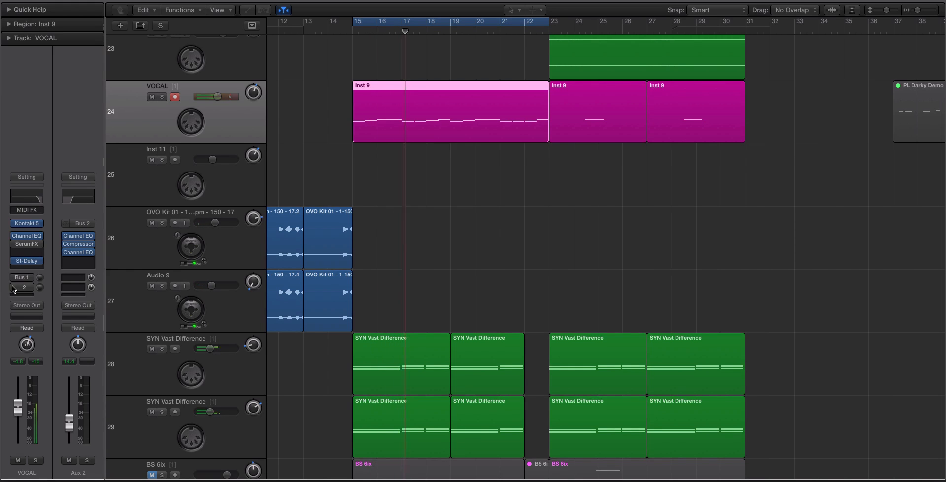
Step: Re-enable the VOCAL track's Bus 1 and Bus 2 sends to compare the processed vocal within the mix
{"action": "left_click", "coordinate": [14, 278]}
{"action": "left_click", "coordinate": [14, 289]}
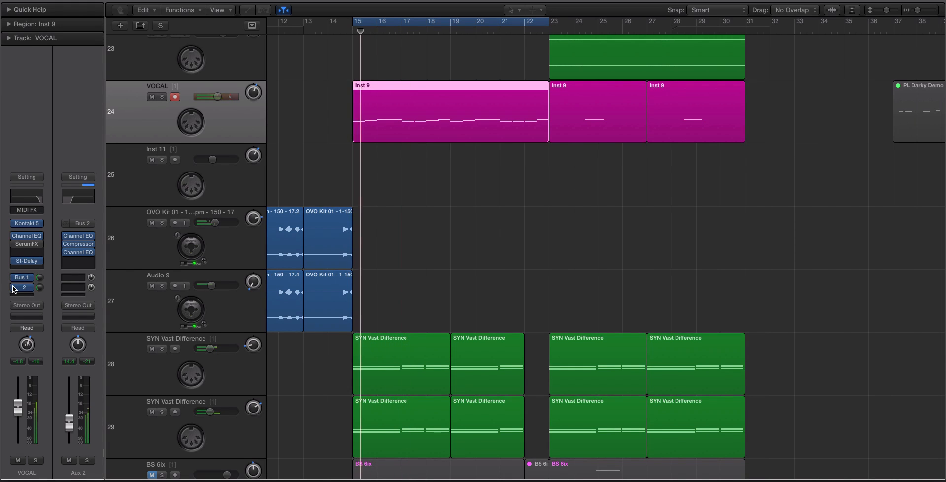
{"action": "scroll", "coordinate": [382, 248], "scroll_direction": "up", "scroll_amount": 1}
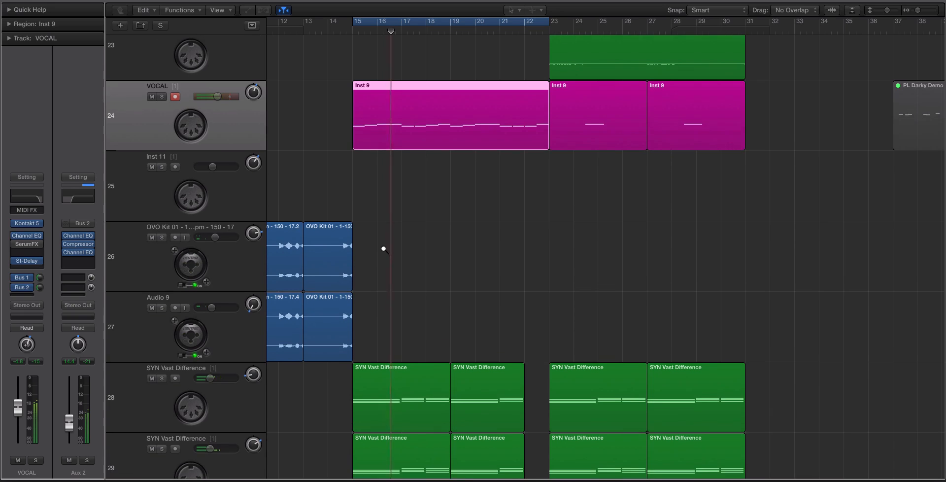
Step: Bypass the second Channel EQ on Aux 2, stop playback and close the EQ's window
{"action": "left_click", "coordinate": [64, 240]}
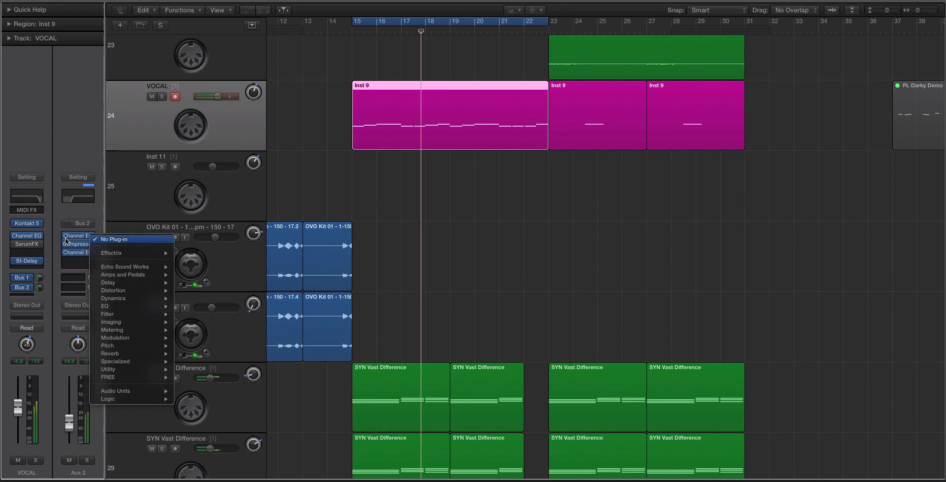
{"action": "left_click", "coordinate": [57, 246]}
{"action": "left_click", "coordinate": [63, 252]}
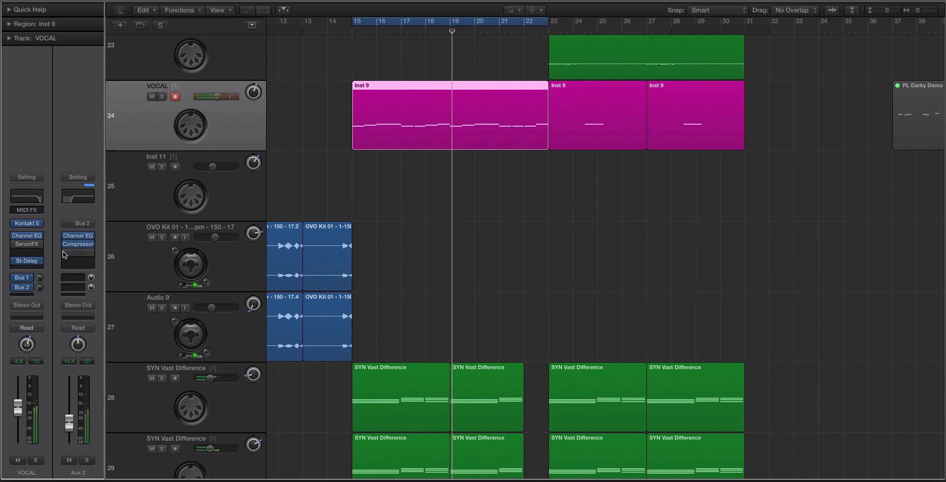
{"action": "key", "text": "space"}
{"action": "left_click", "coordinate": [76, 250]}
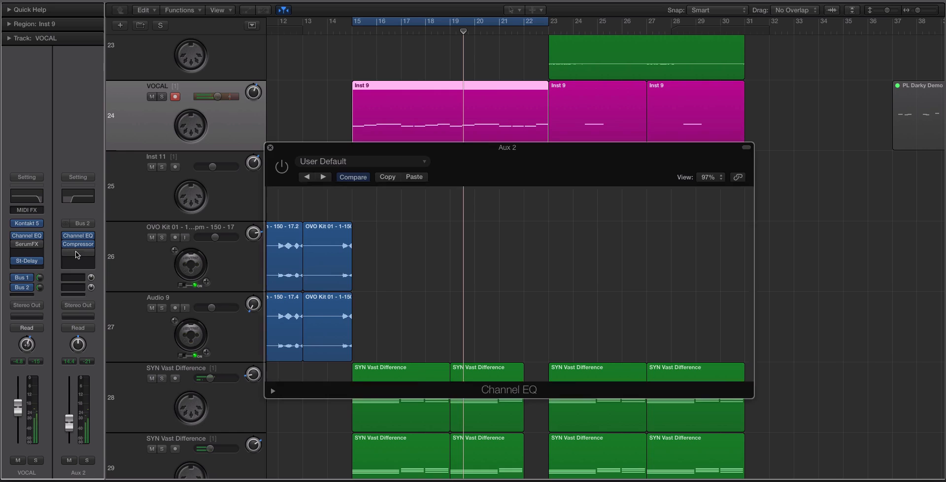
{"action": "left_click", "coordinate": [269, 147]}
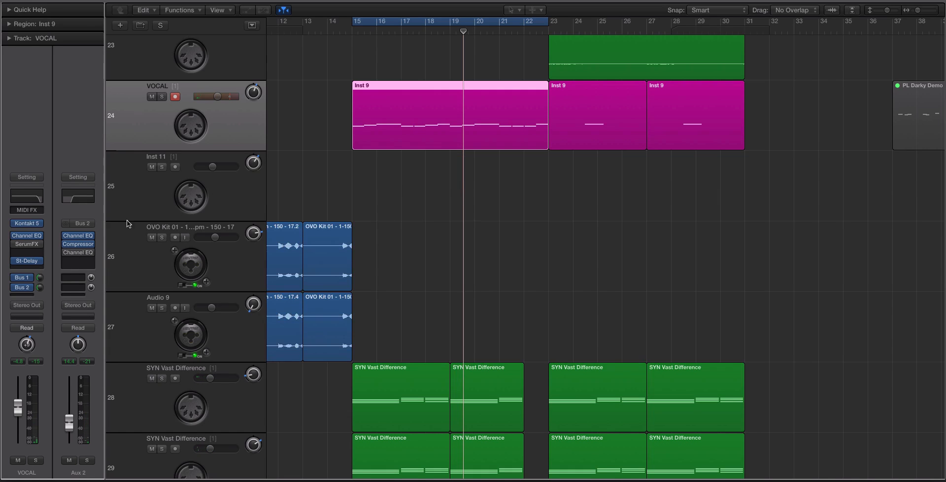
Step: Review the low cut in the first Channel EQ on Aux 2, and close its window
{"action": "left_click", "coordinate": [77, 236]}
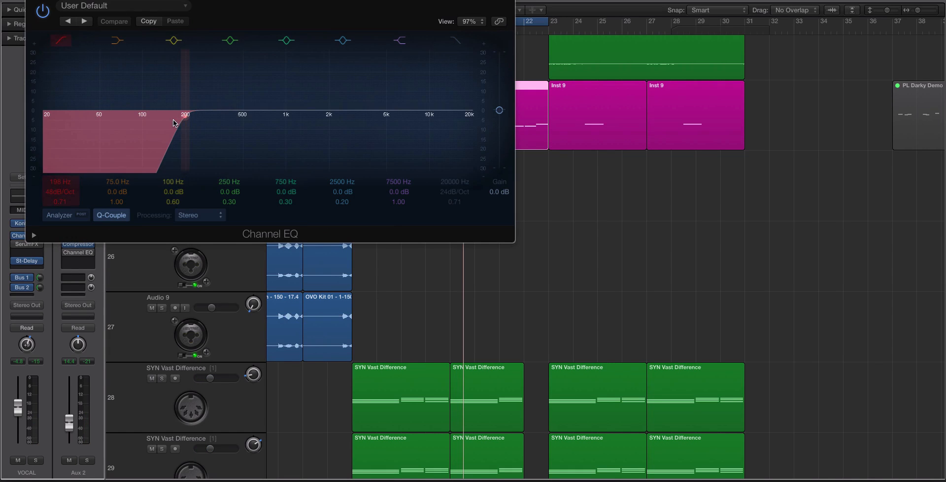
{"action": "left_click", "coordinate": [43, 8]}
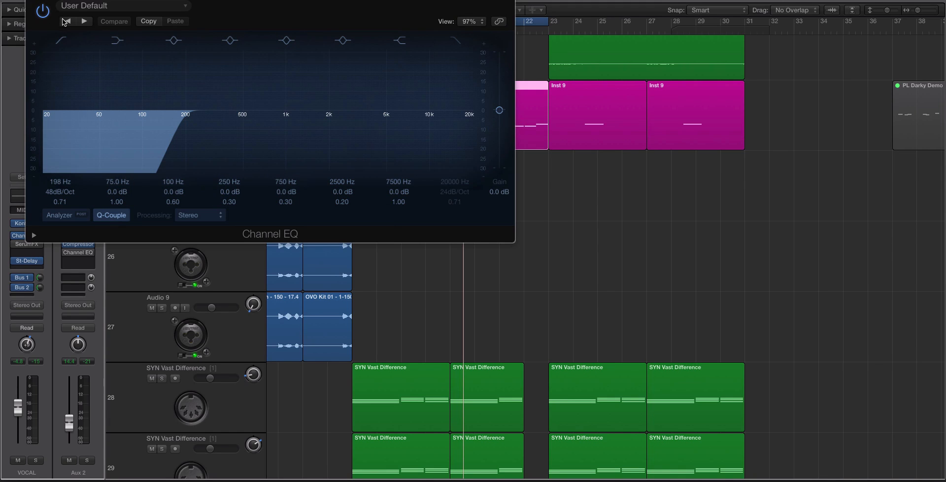
{"action": "left_click", "coordinate": [33, 0]}
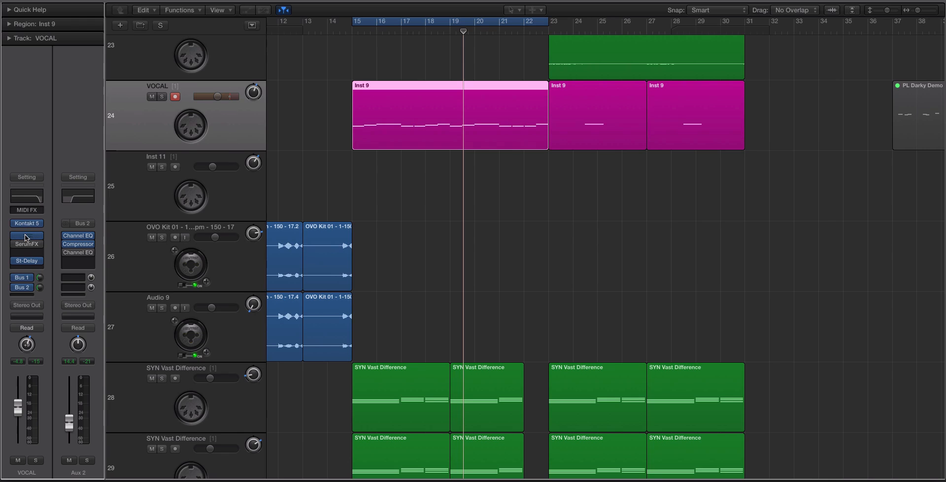
Step: Enable the low cut in the VOCAL track's Channel EQ, lower its frequency, close the EQ and deselect the vocal region
{"action": "left_click", "coordinate": [25, 236]}
{"action": "left_click", "coordinate": [61, 45]}
{"action": "left_click_drag", "start_coordinate": [180, 114], "coordinate": [144, 124]}
{"action": "left_click", "coordinate": [43, 10]}
{"action": "left_click", "coordinate": [33, 1]}
{"action": "left_click", "coordinate": [475, 232]}
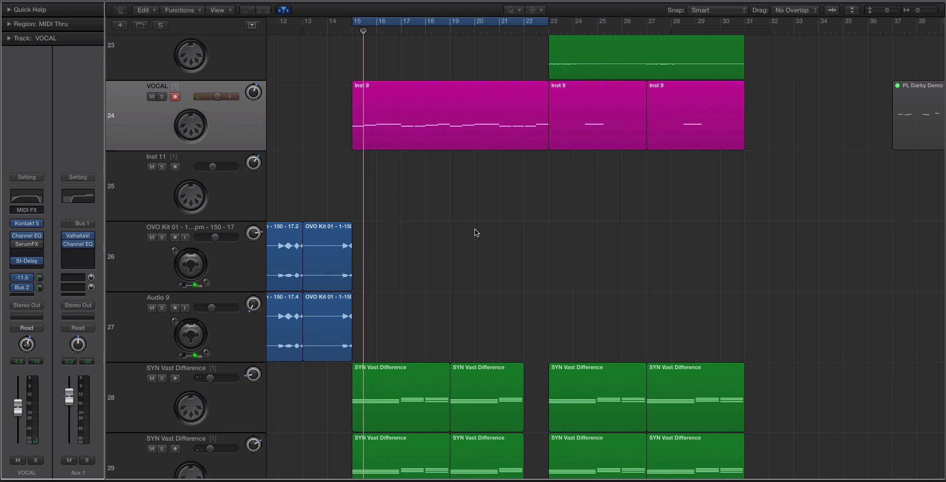